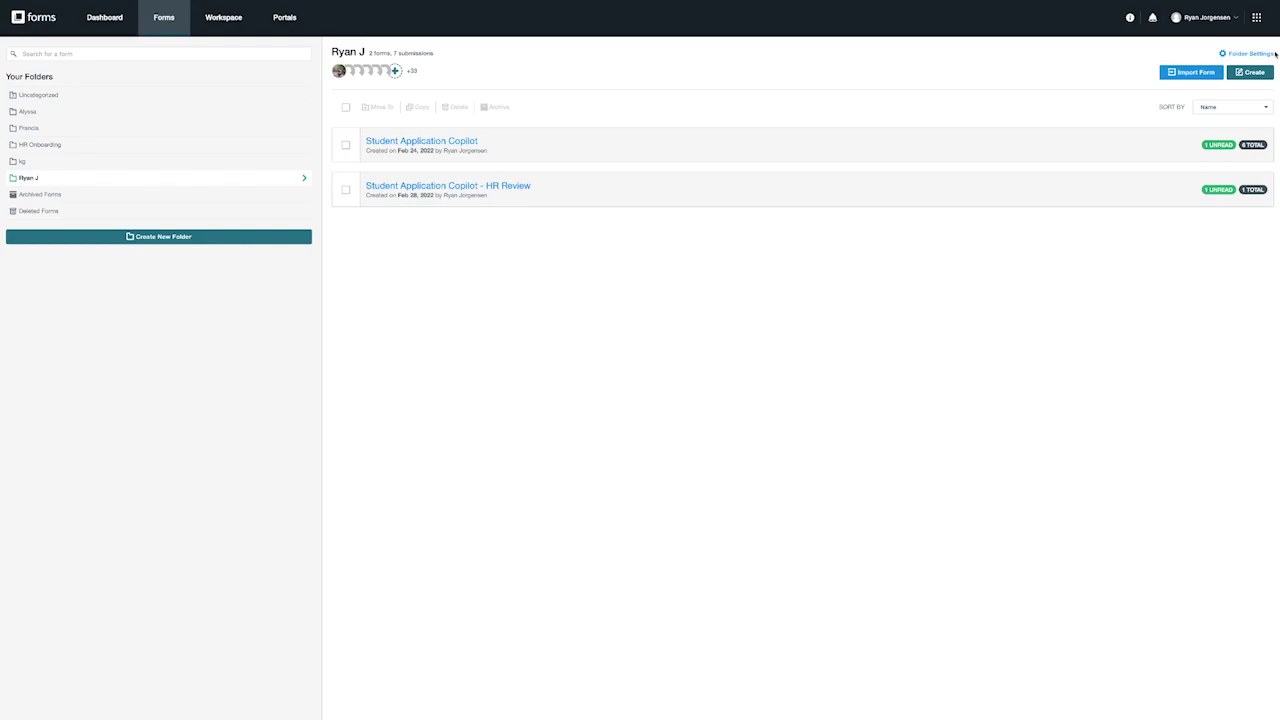
Step: Start a new Copilot workflow named 'Student Application', leaving the description empty
left_click(1256, 19)
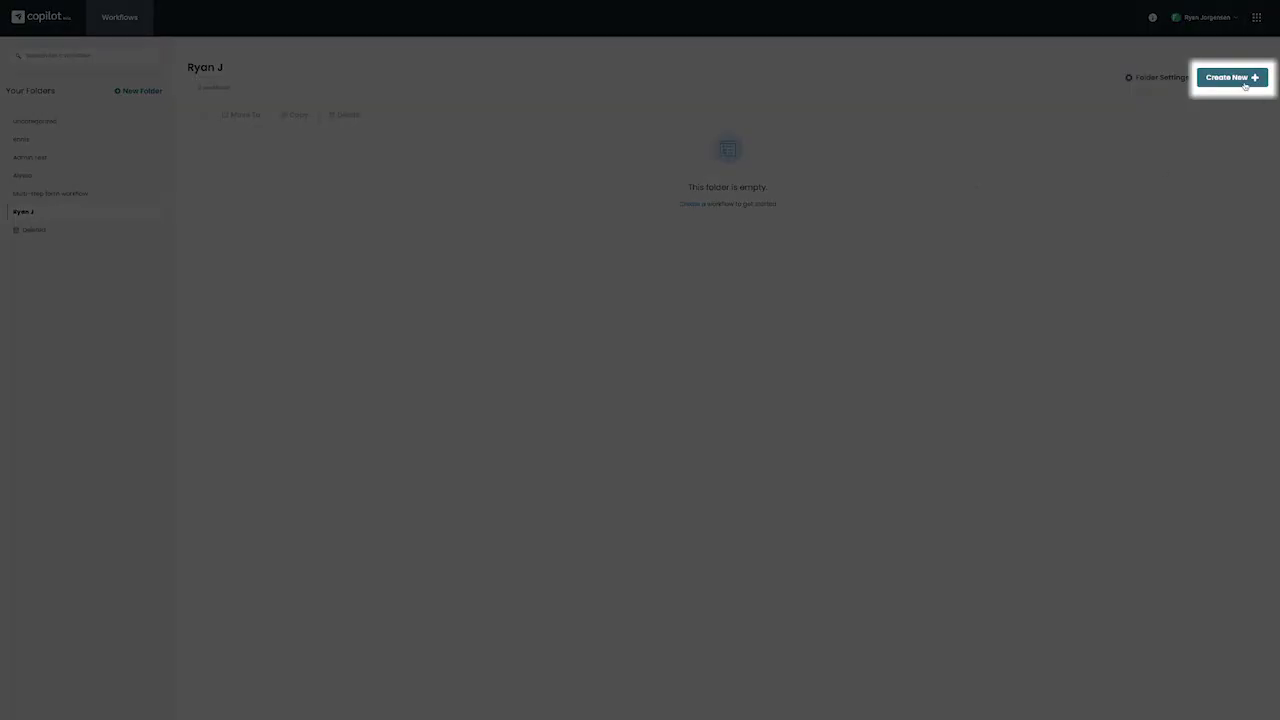
left_click(1240, 82)
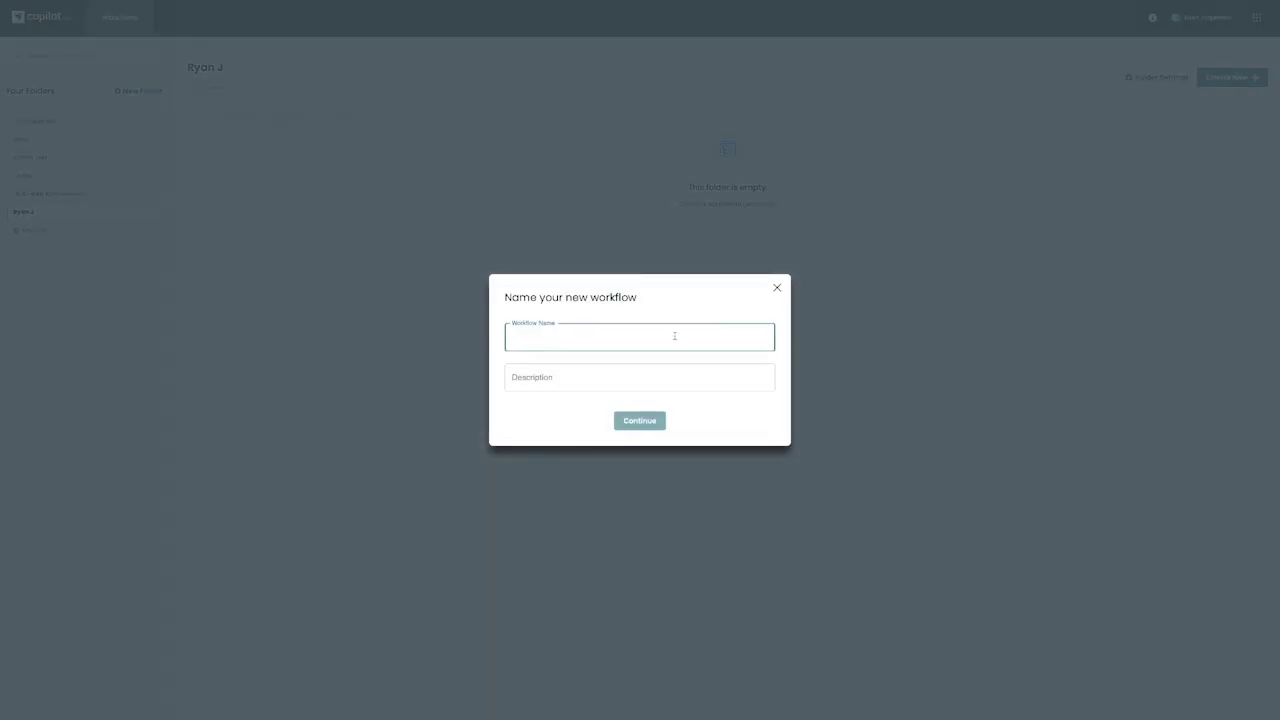
type("Student Ap")
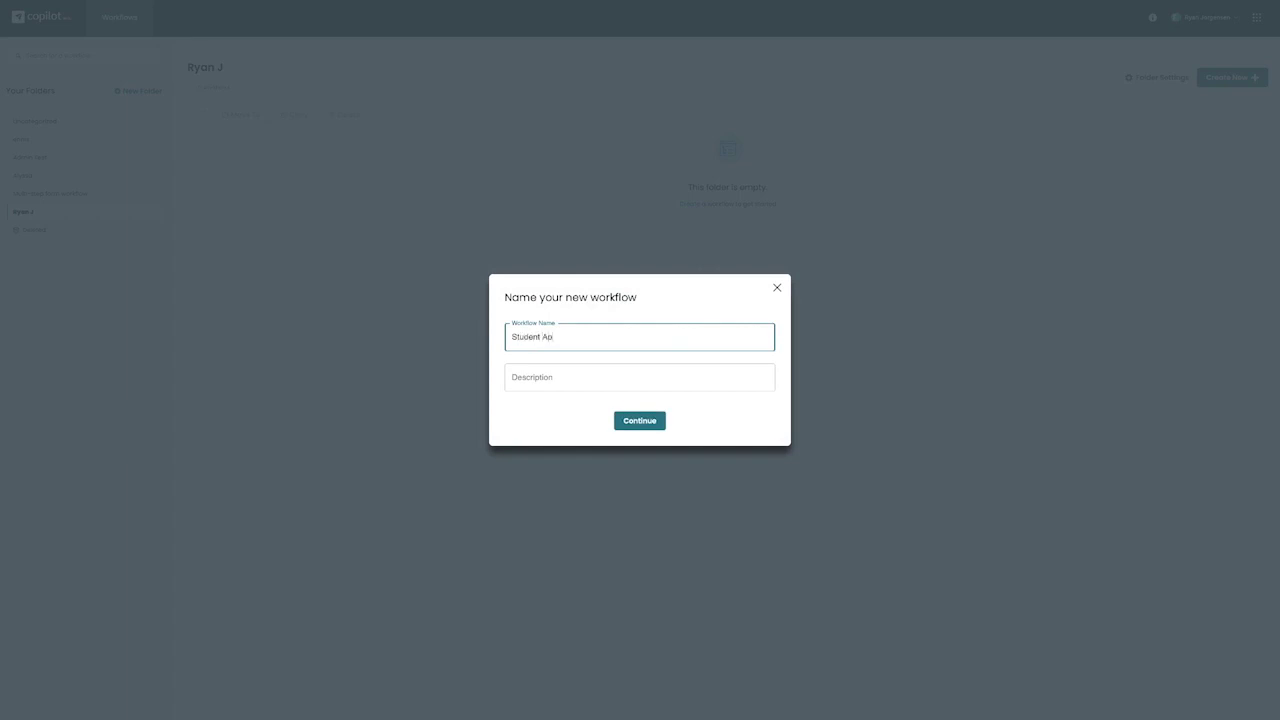
type("plication")
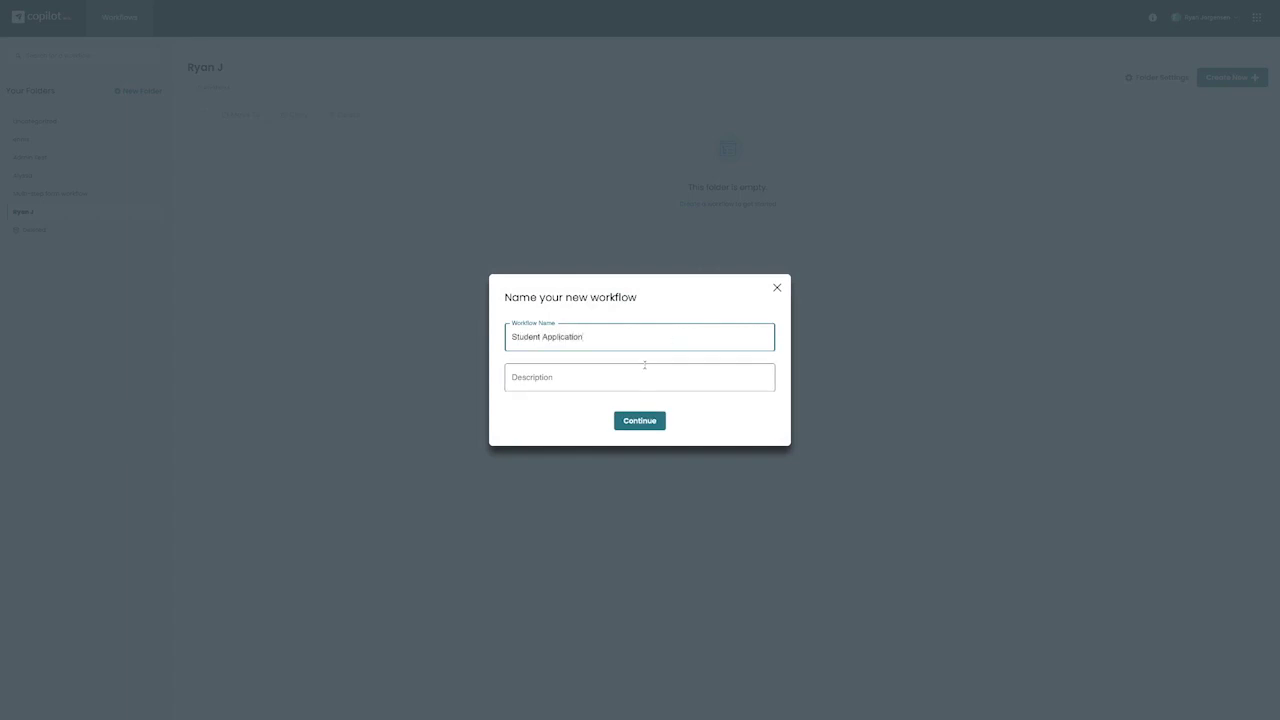
left_click(613, 377)
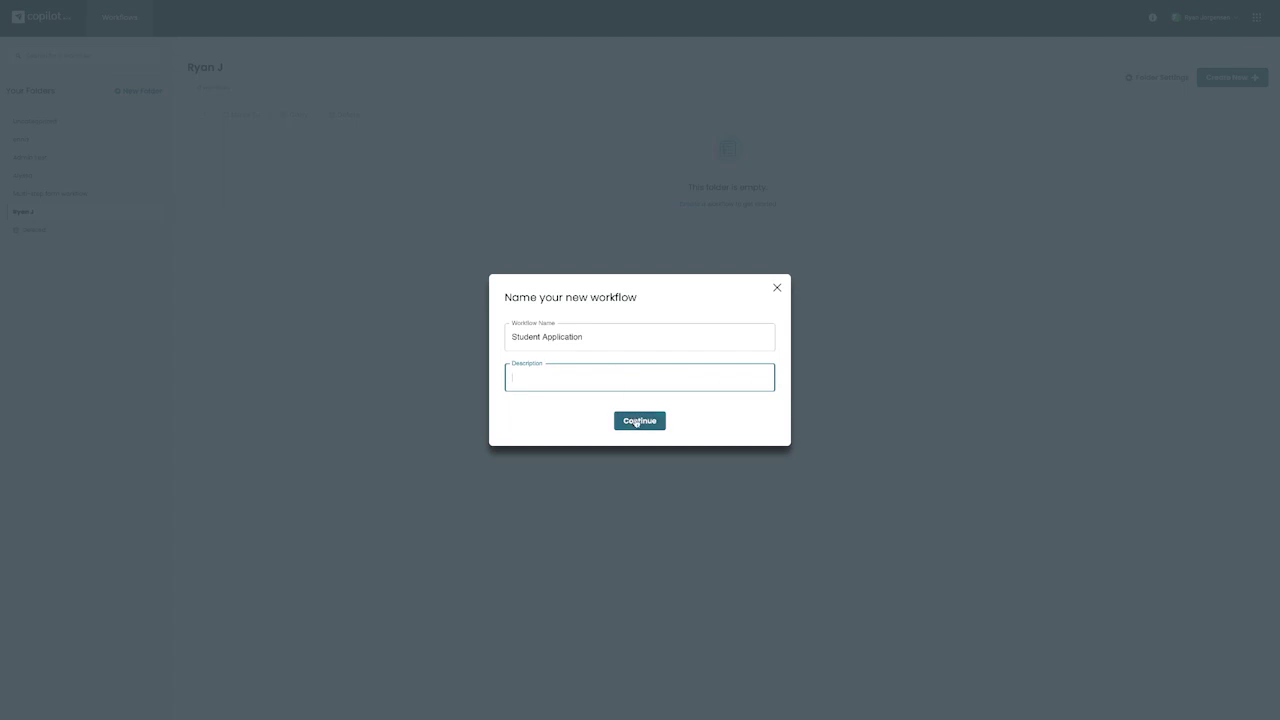
Step: Lay out three workflow steps: form-submitted trigger, send data to Formstack Documents, then send for signing
left_click(636, 423)
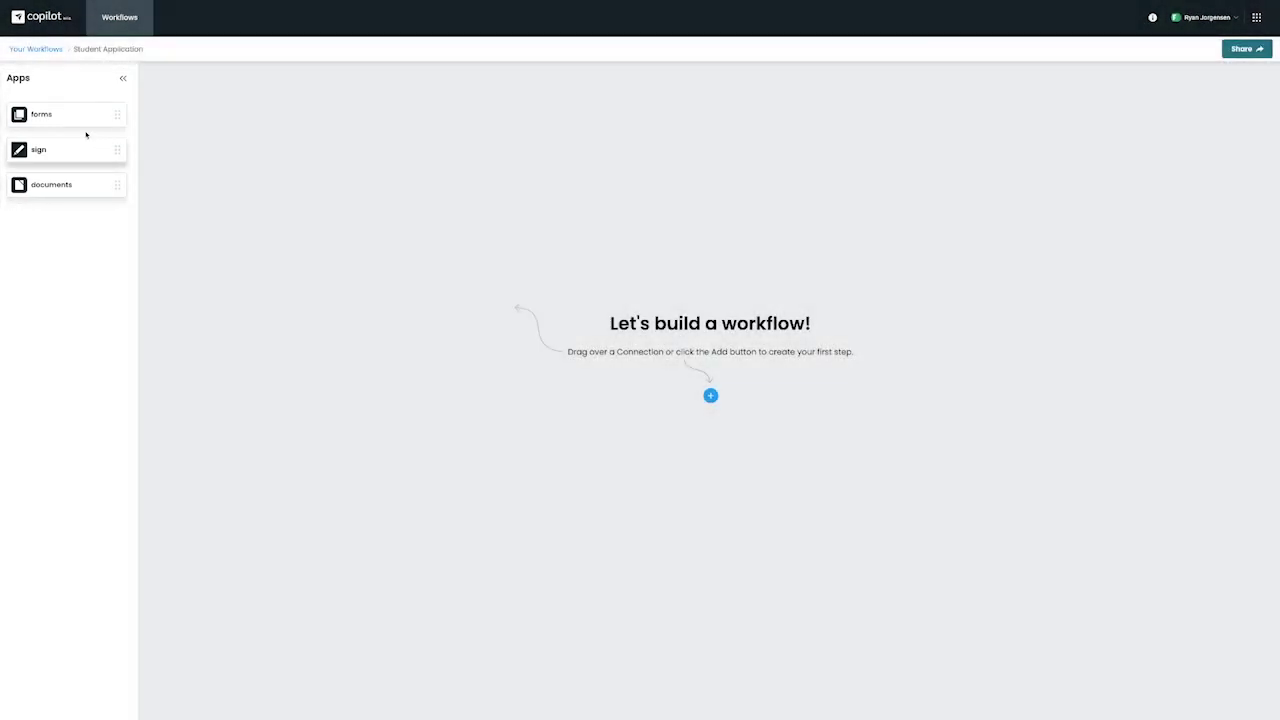
left_click_drag(63, 115, 449, 194)
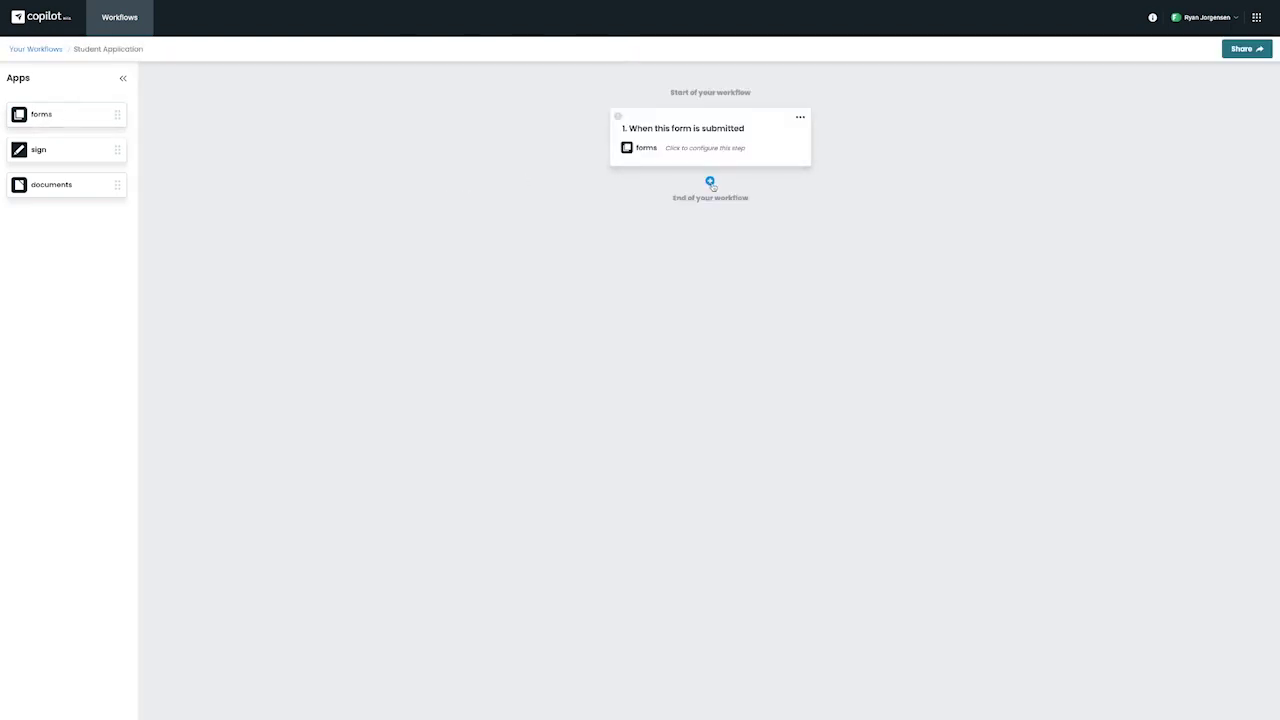
left_click(710, 183)
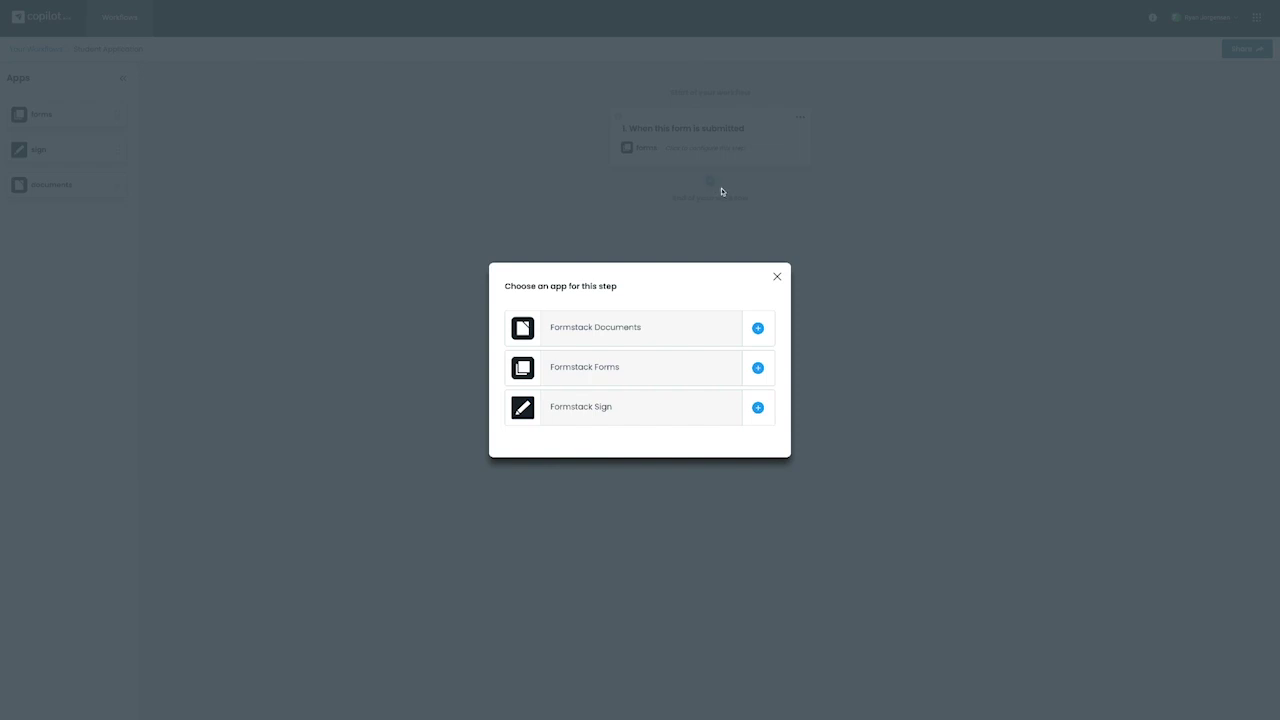
left_click(757, 328)
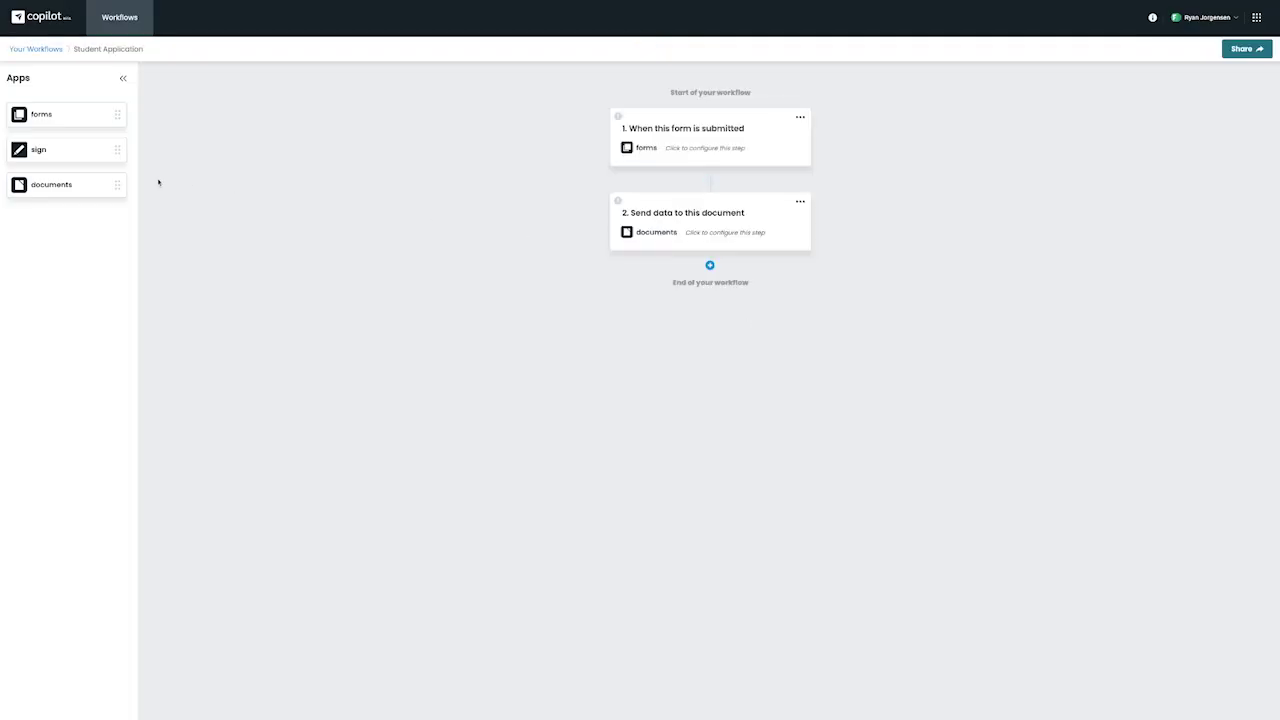
left_click_drag(103, 154, 686, 340)
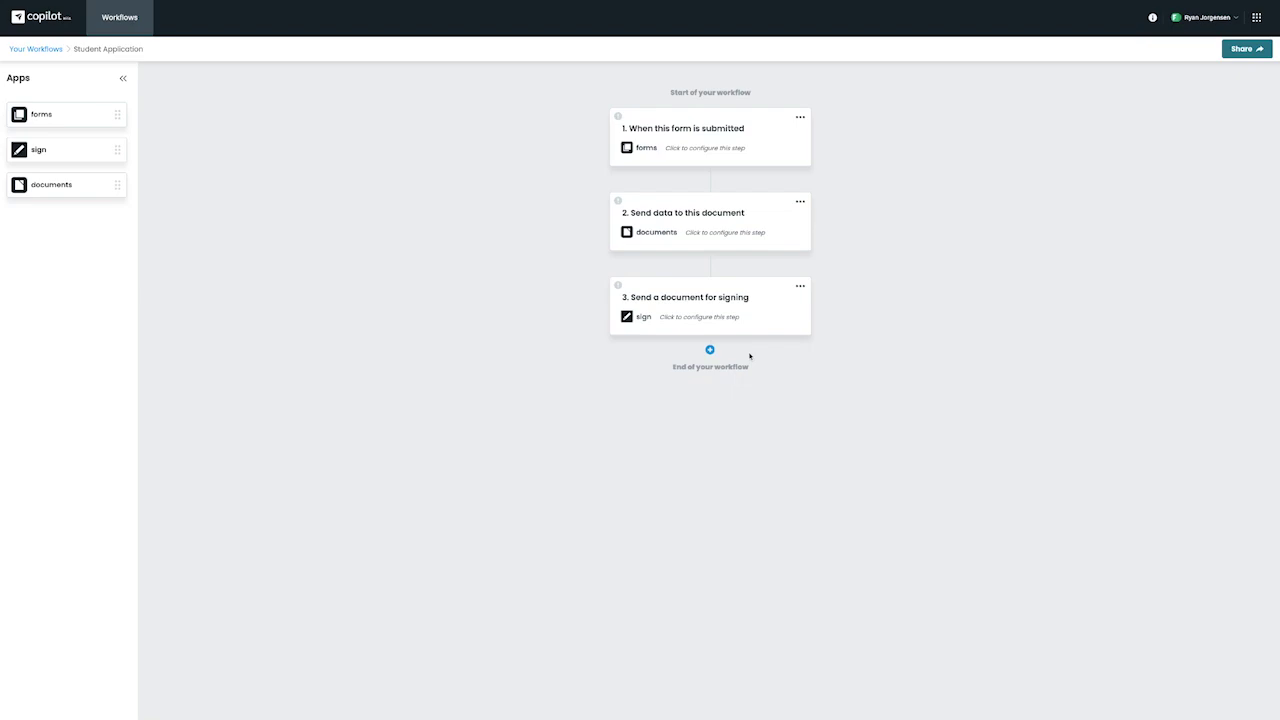
Step: Set the trigger to the Student Application Copilot form with COURSE 'Copilot 101', and mark it done
left_click(799, 119)
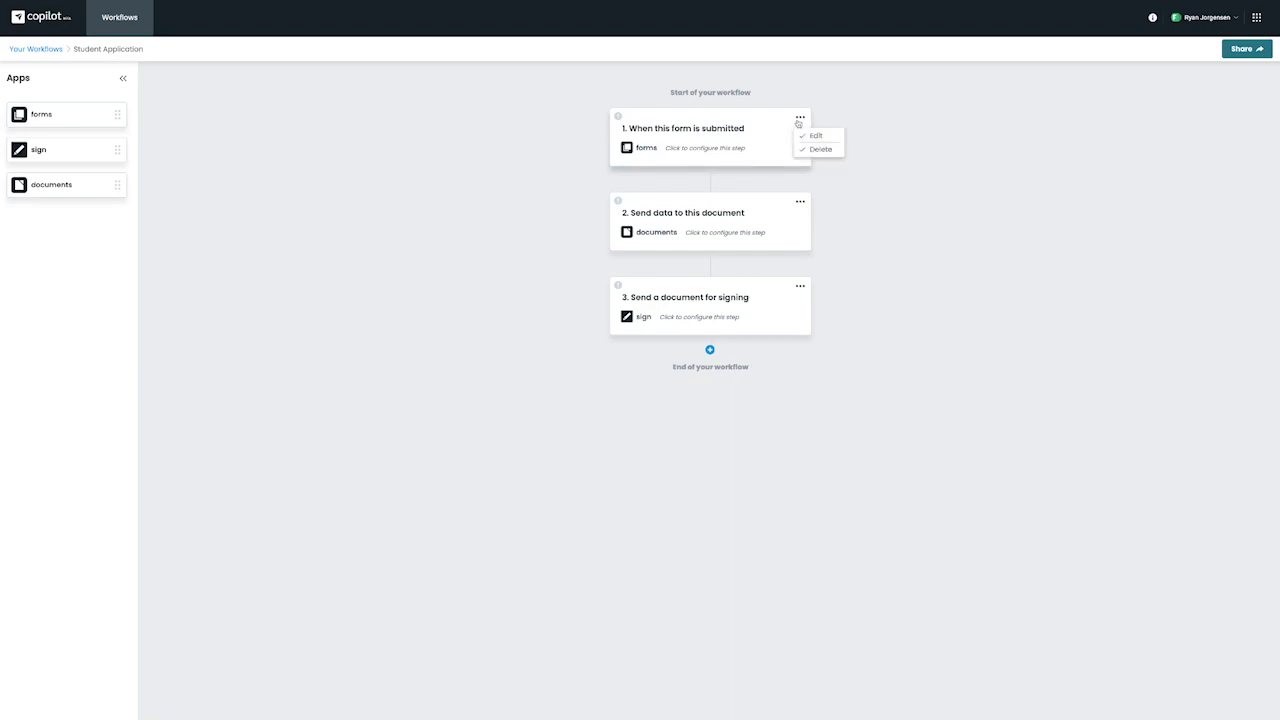
left_click(799, 121)
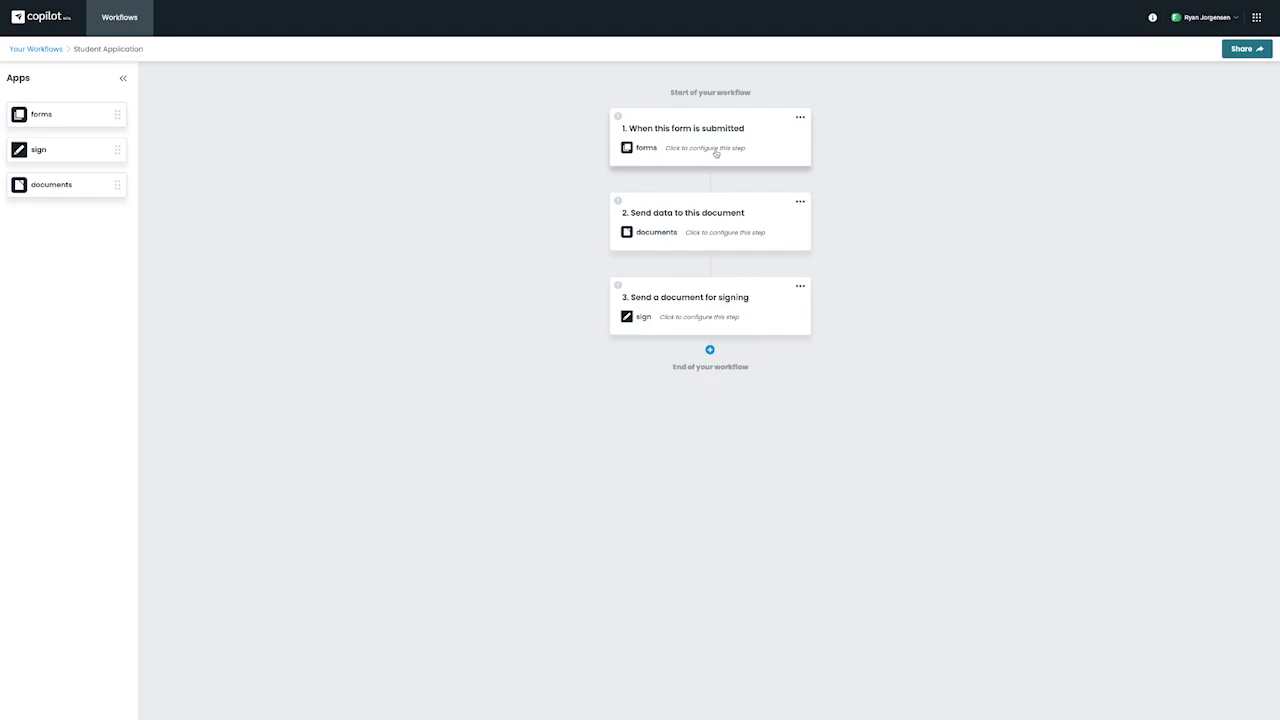
left_click(716, 154)
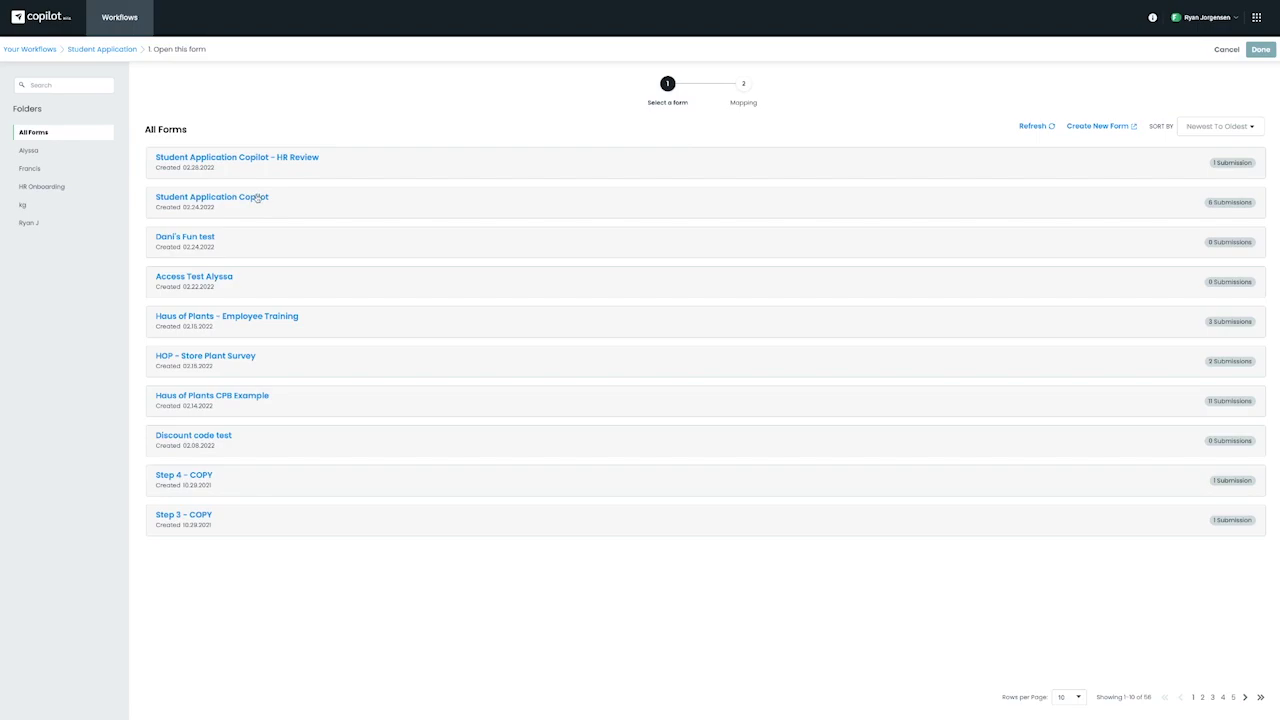
left_click(257, 199)
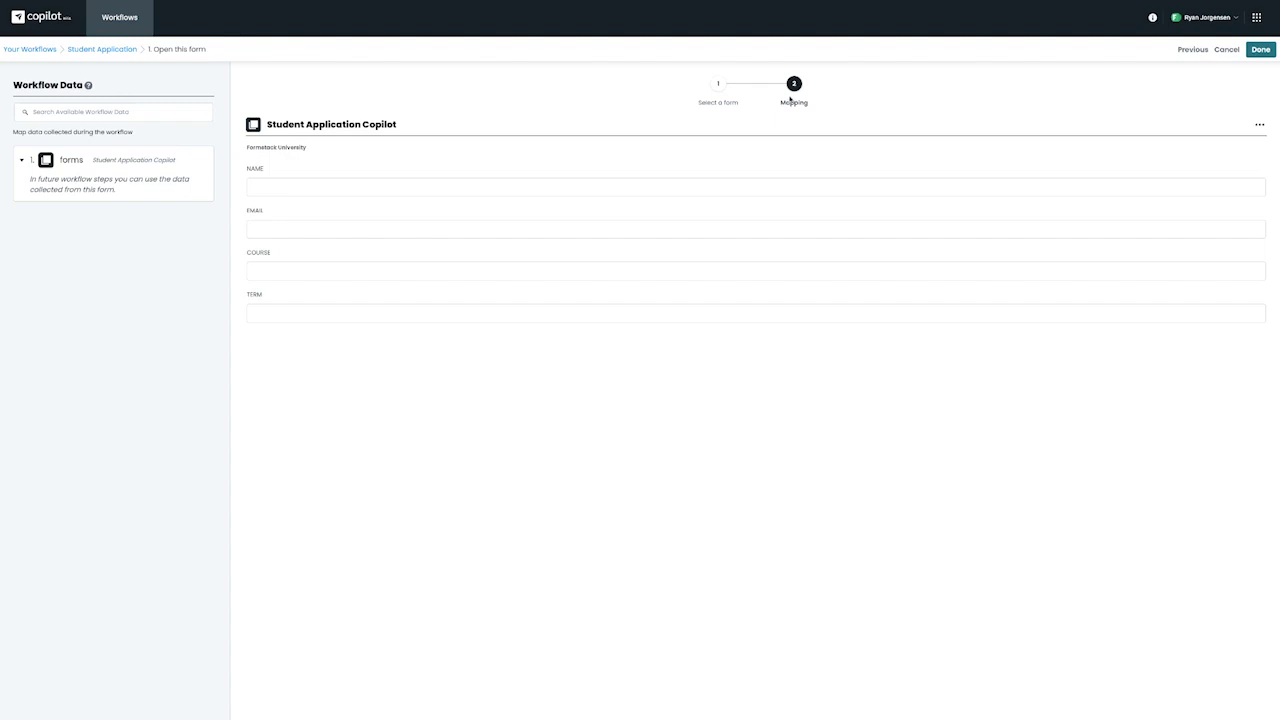
left_click(488, 186)
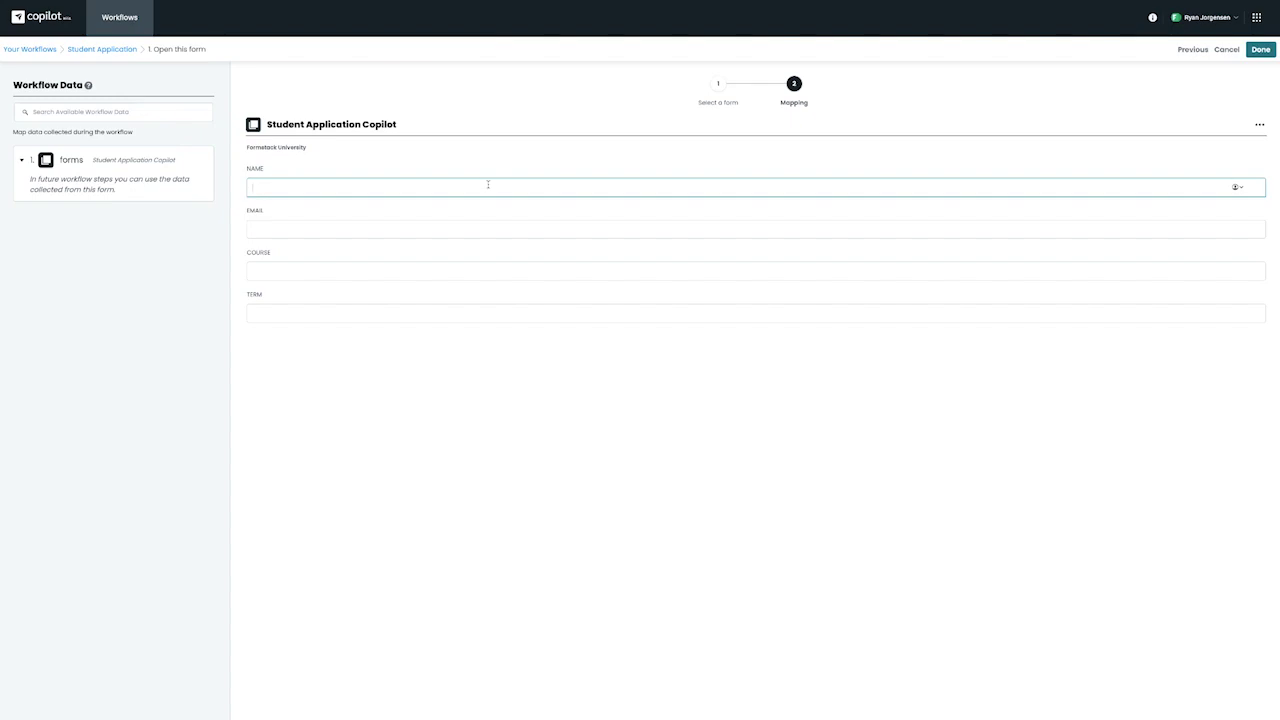
left_click(426, 269)
type("Copilot 101")
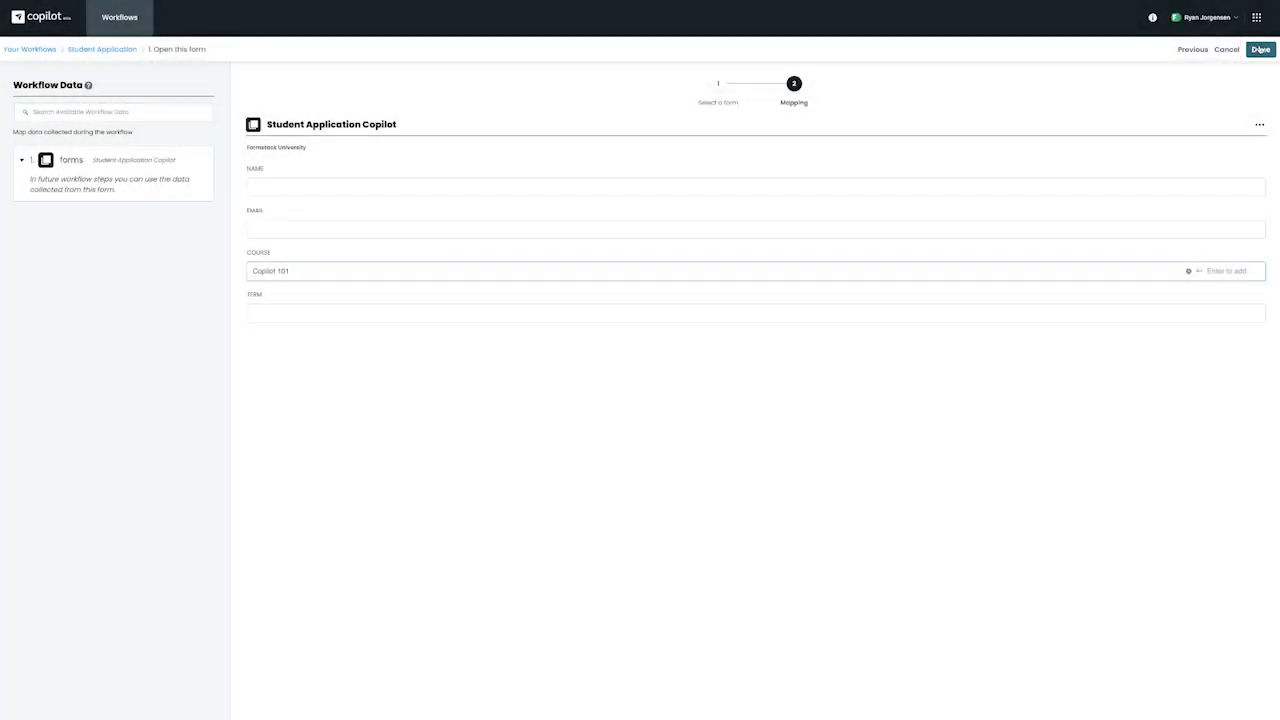
left_click(1258, 49)
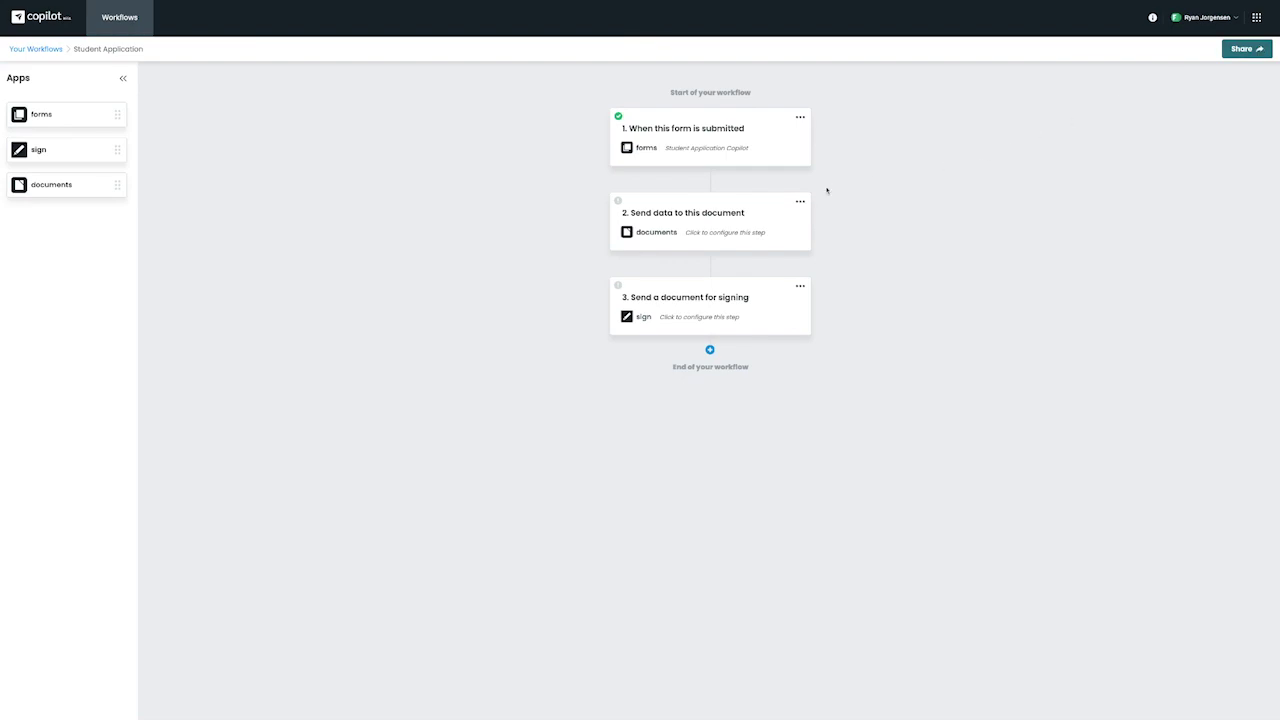
Step: Point the send-to-document step at the Copilot Student Application document in your own folder
left_click(746, 233)
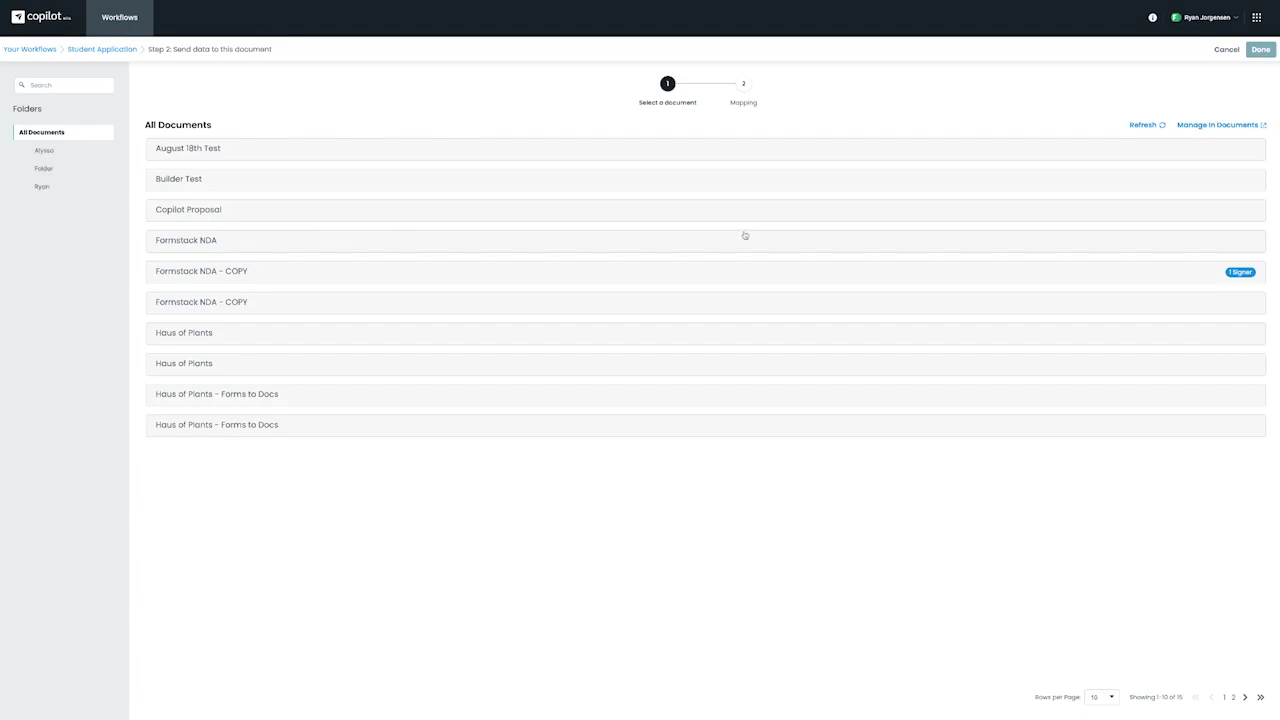
left_click(43, 187)
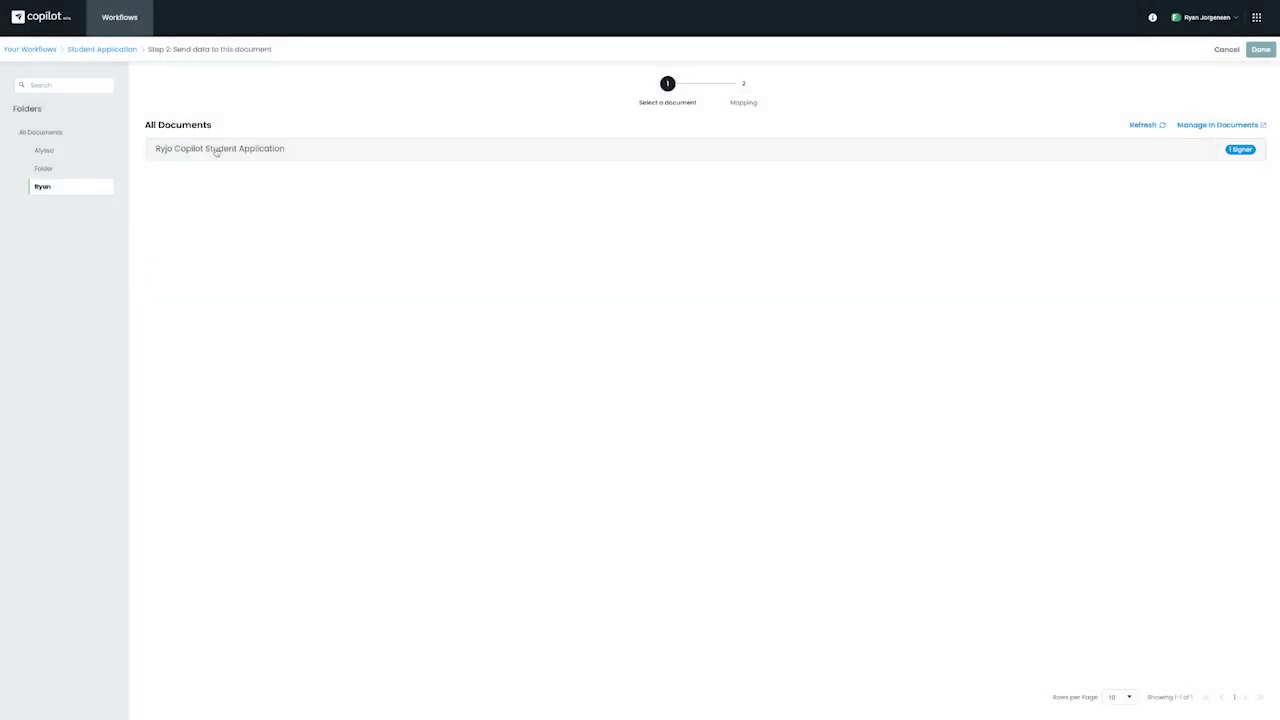
left_click(216, 151)
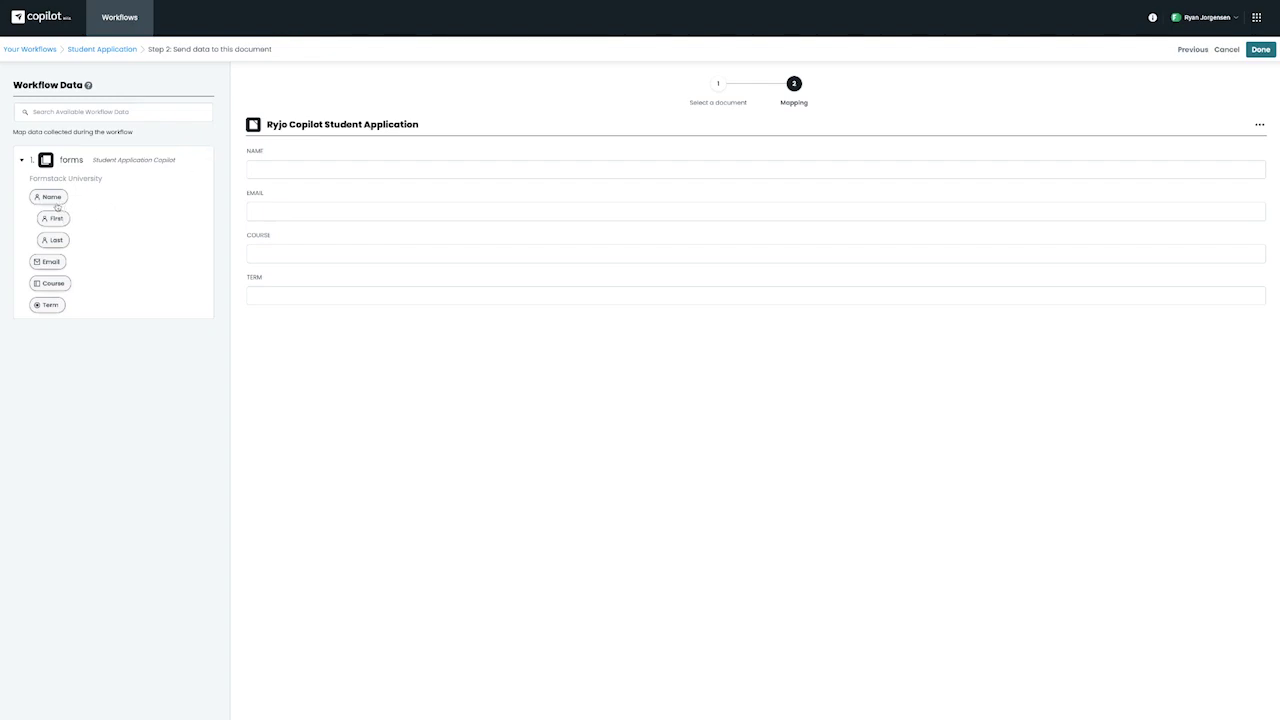
Step: Map the form's Name, Email, Course and Term answers into the matching document fields and save
left_click_drag(50, 198, 270, 173)
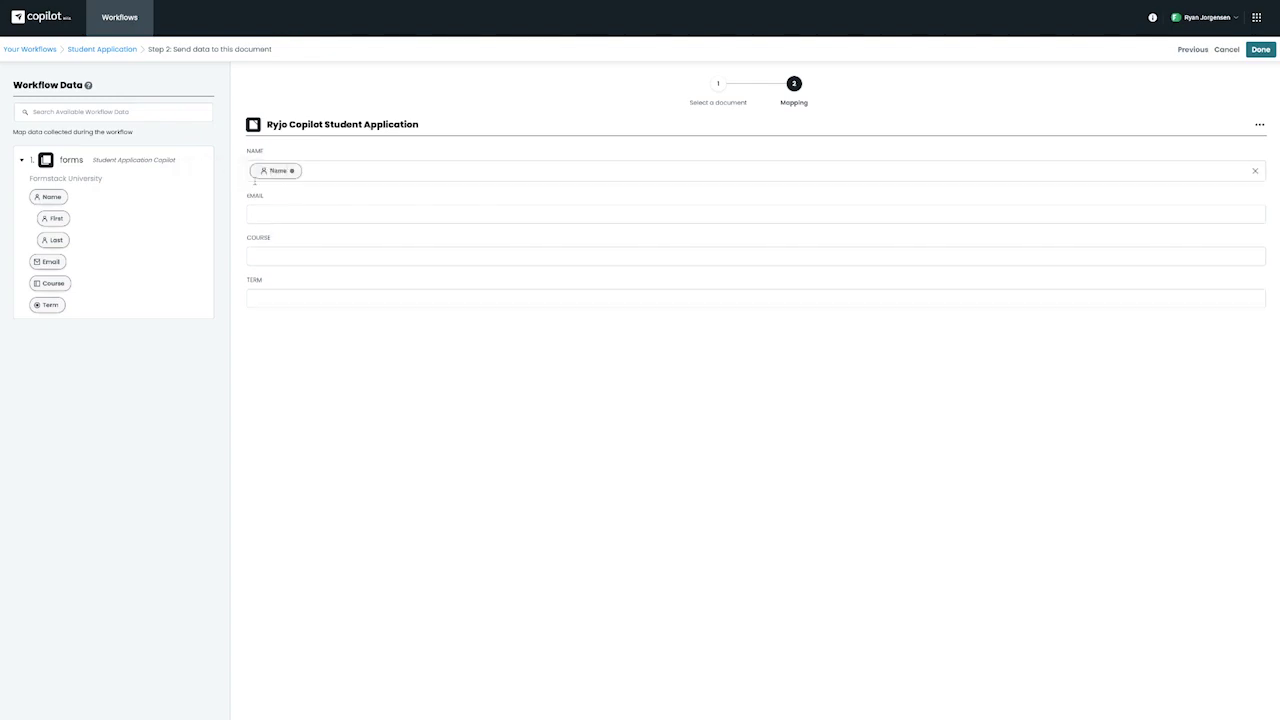
left_click_drag(46, 263, 331, 205)
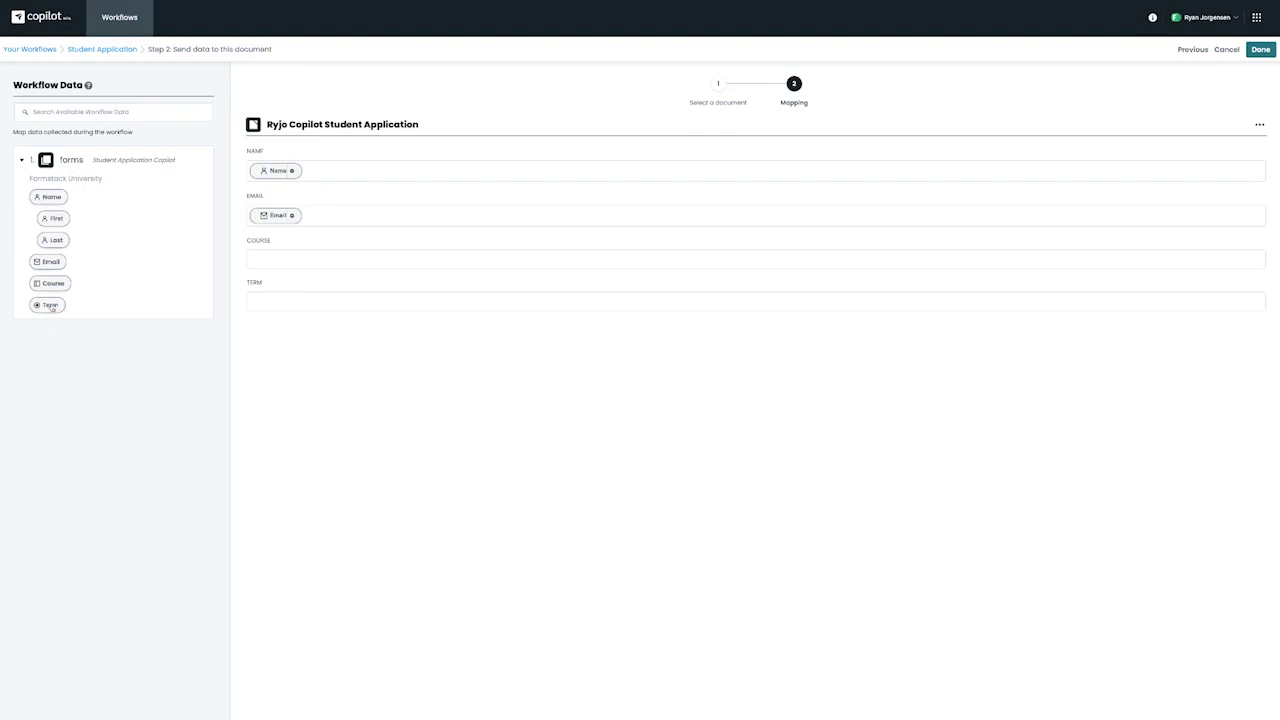
left_click_drag(57, 286, 300, 263)
left_click_drag(48, 306, 301, 299)
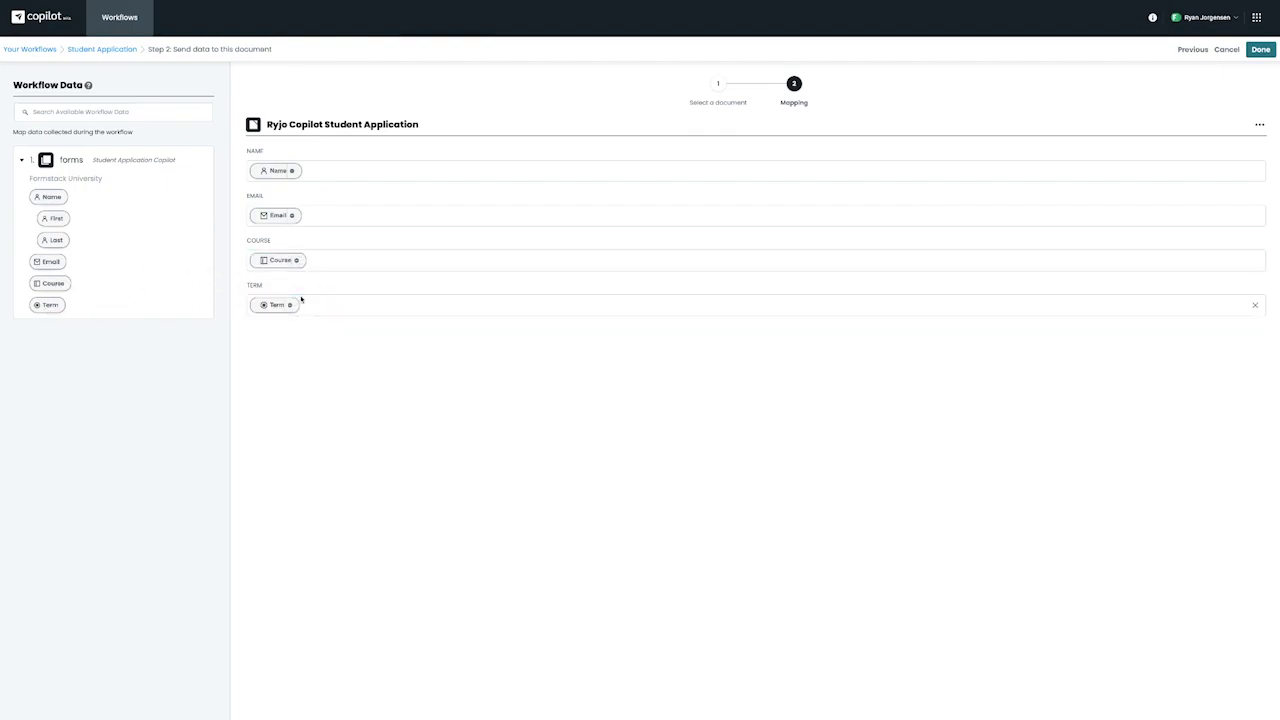
left_click(1259, 50)
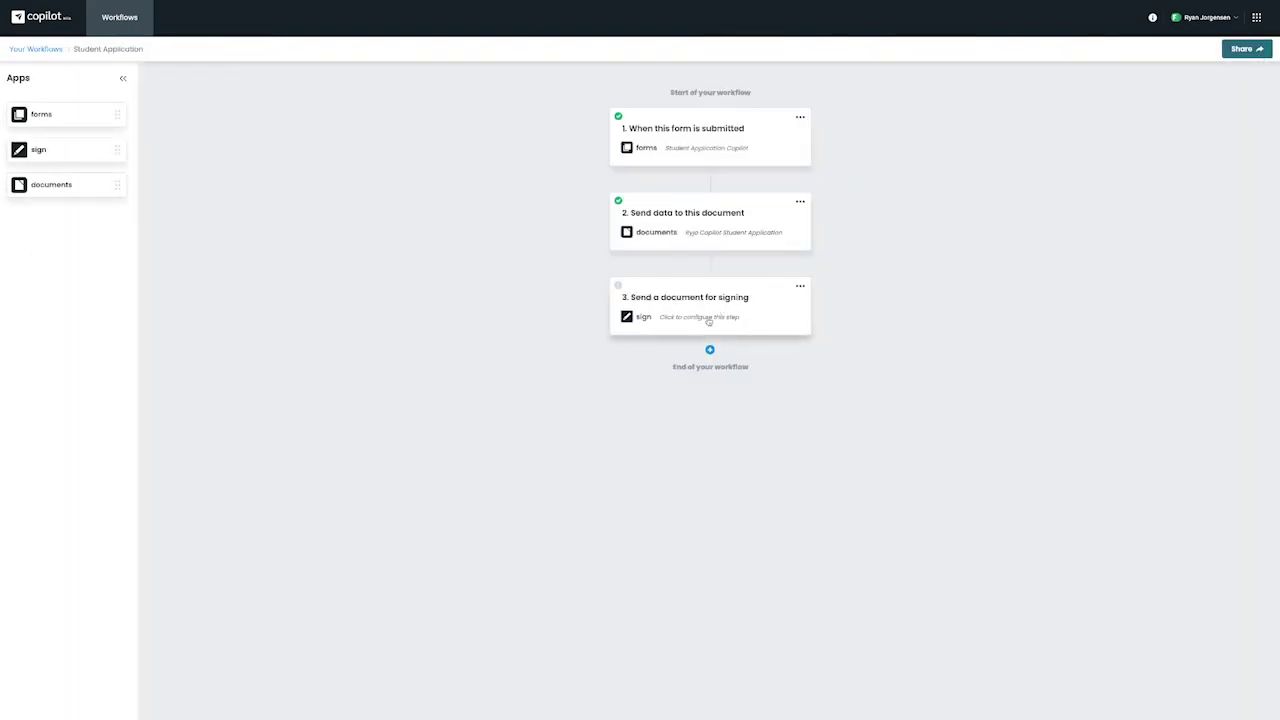
Step: Fill the signing step's Participant 1 NAME and EMAIL with the form's Name and Email answers
left_click(708, 320)
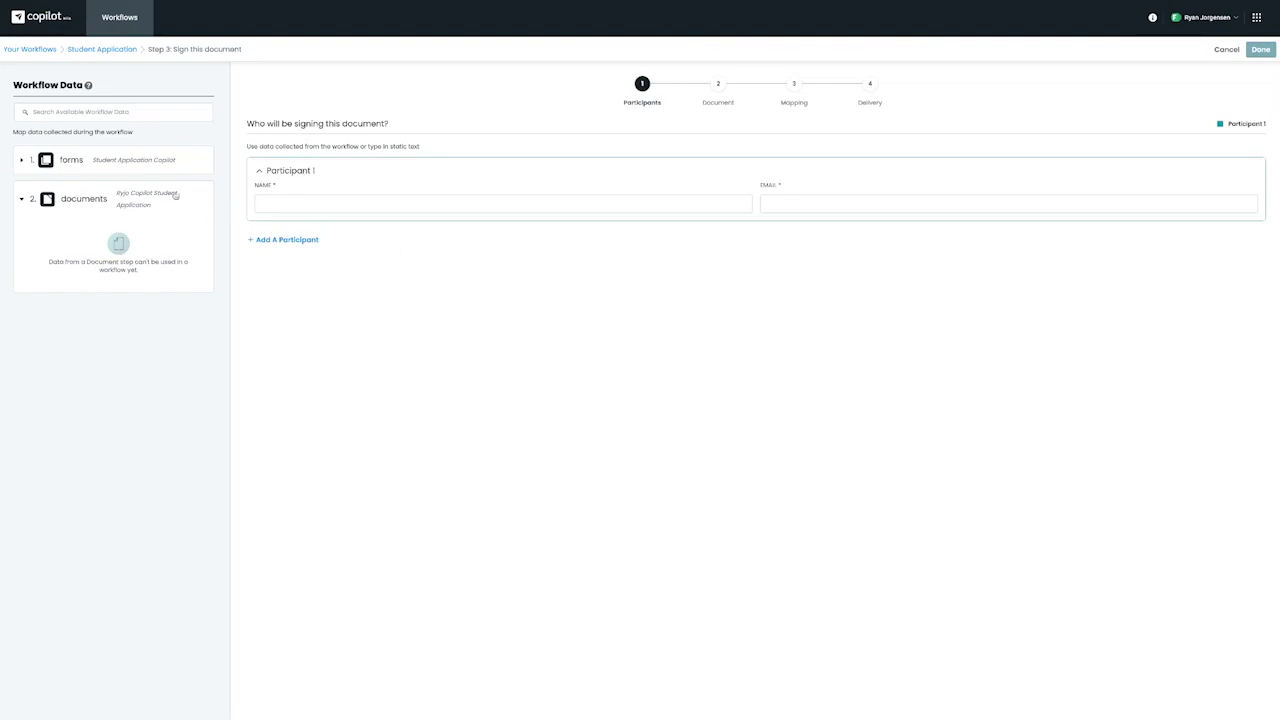
left_click(110, 170)
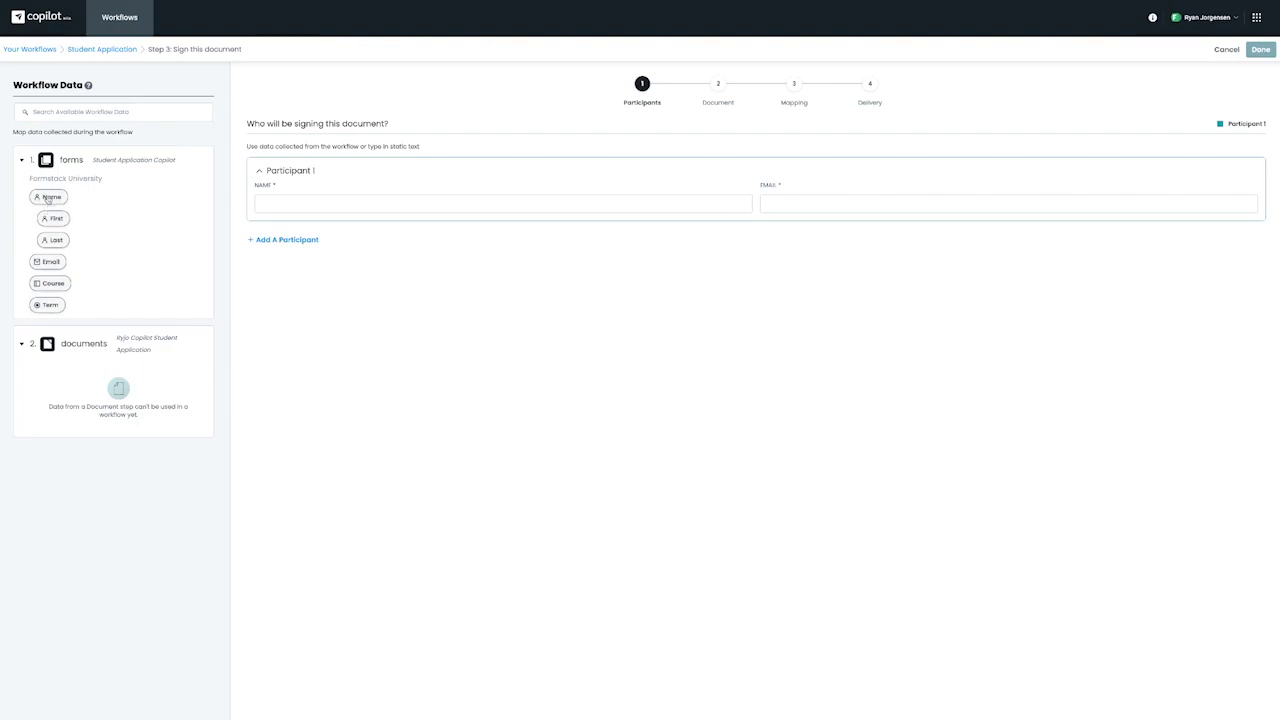
left_click_drag(48, 199, 321, 198)
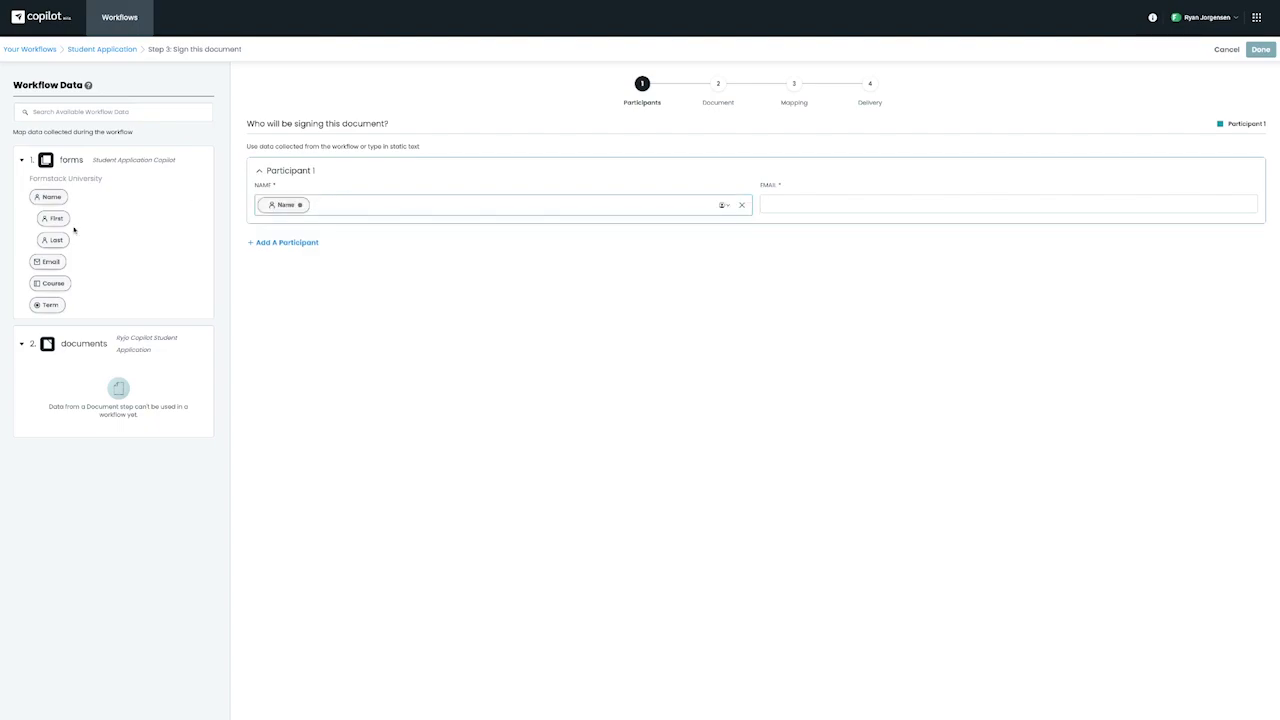
left_click_drag(44, 264, 797, 214)
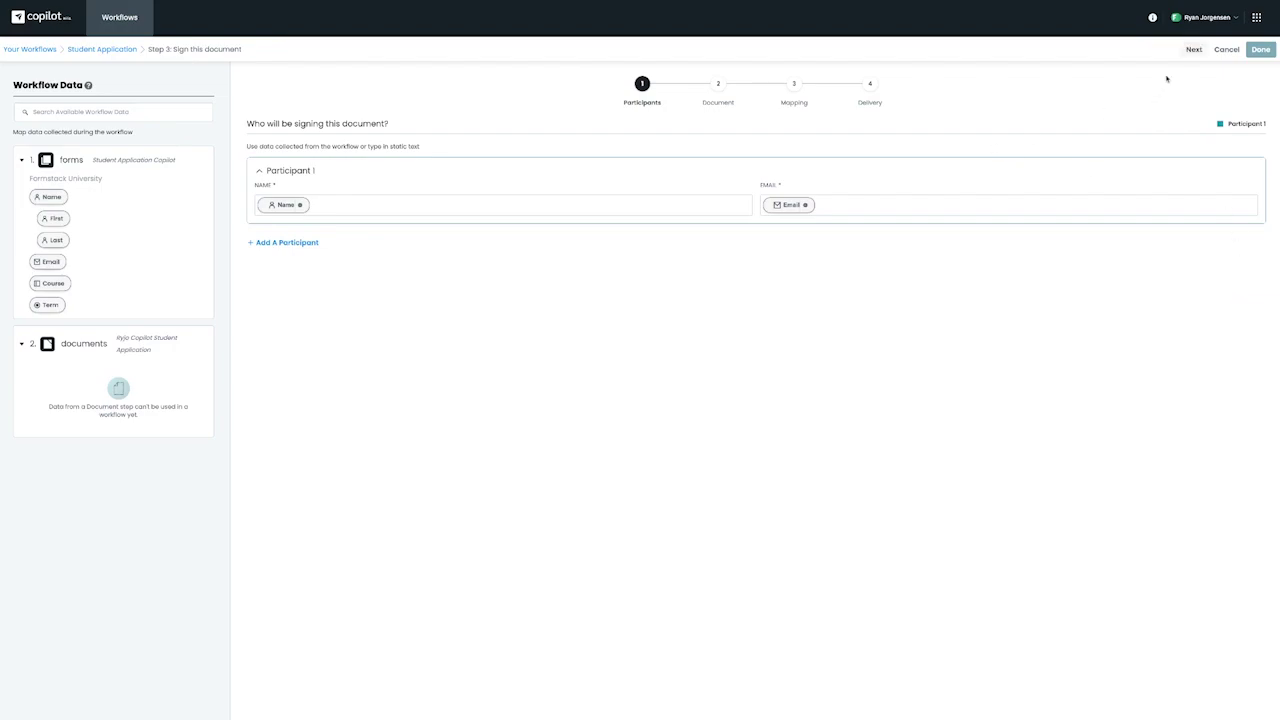
Step: Have the signing step use the Copilot Student Application document from the previous Documents step
left_click(1193, 50)
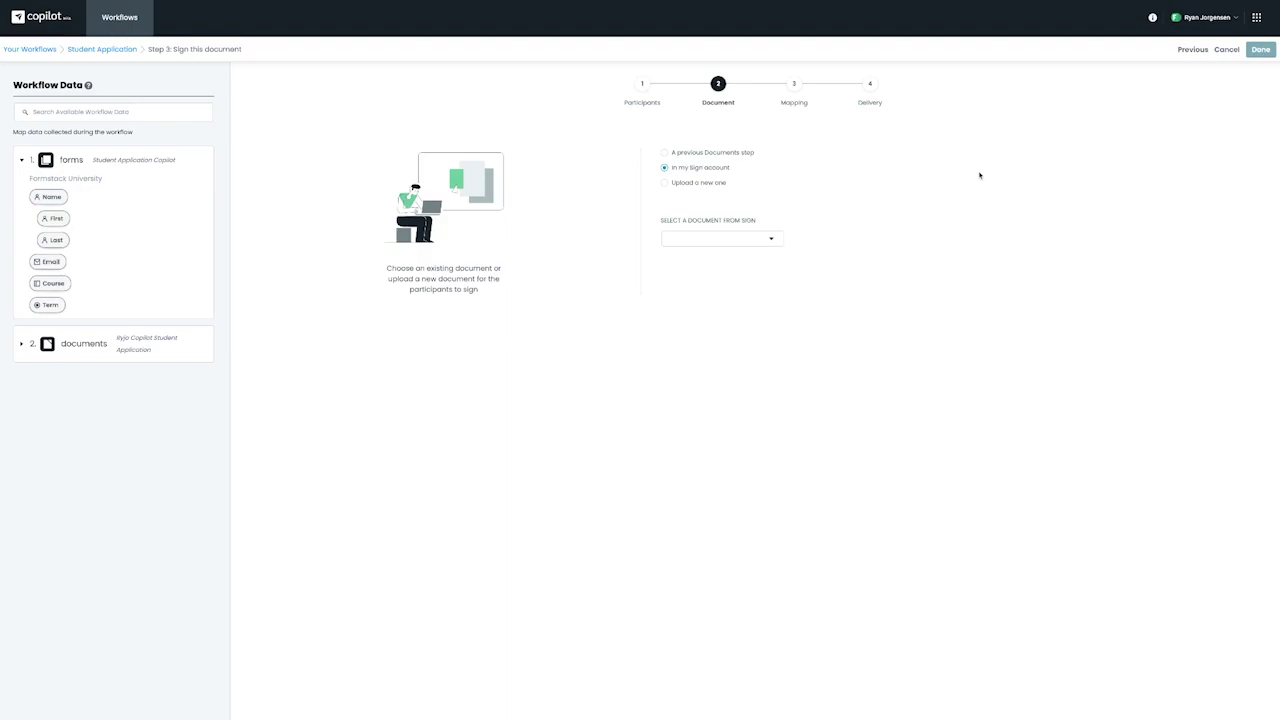
left_click(667, 184)
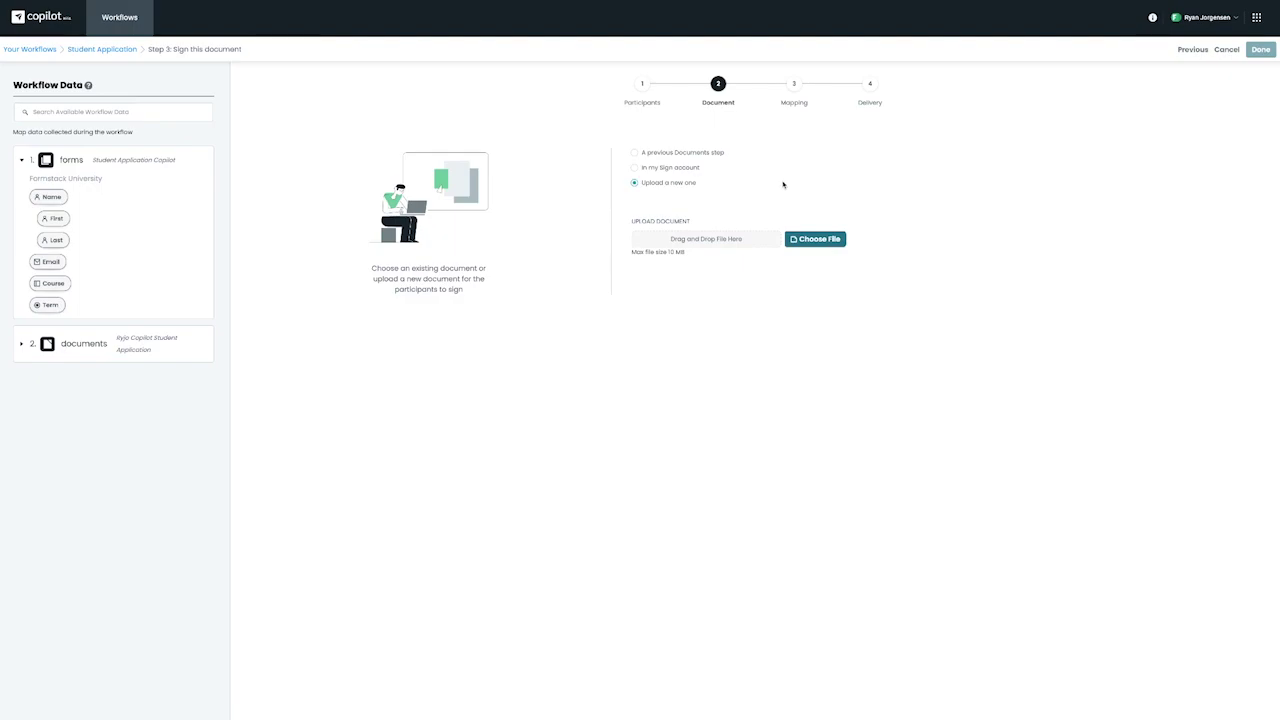
left_click(636, 153)
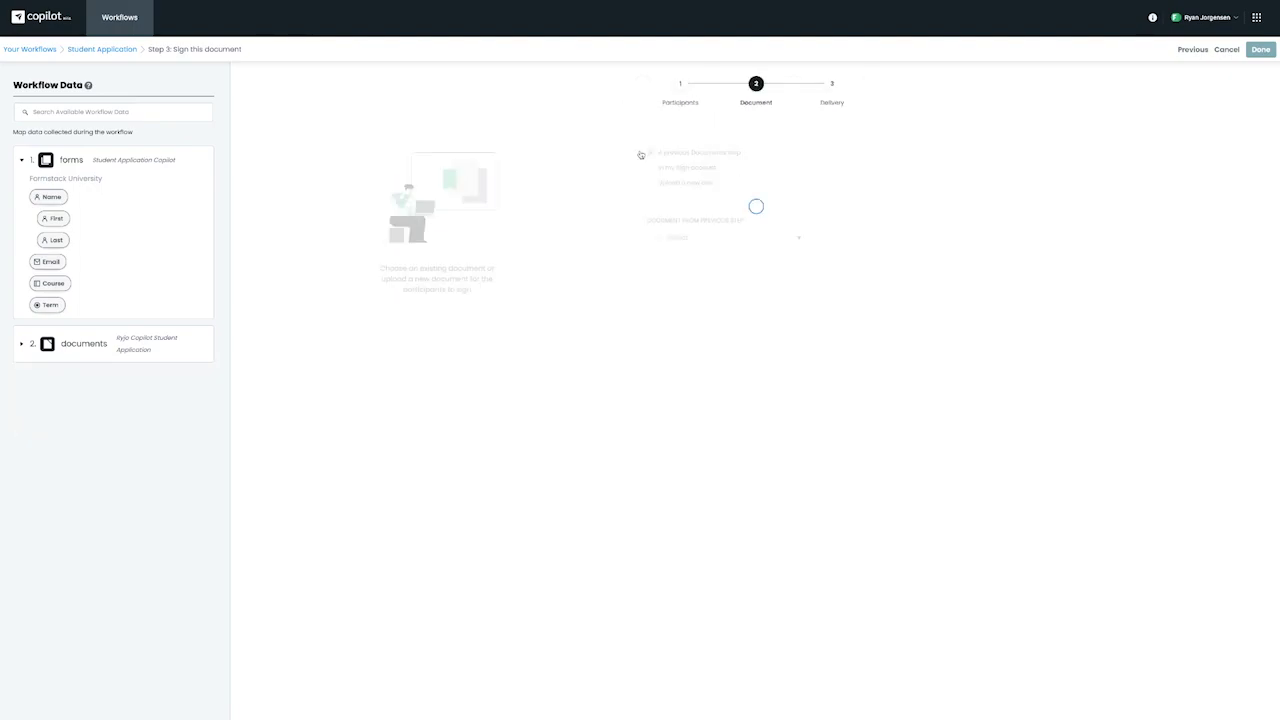
left_click(766, 240)
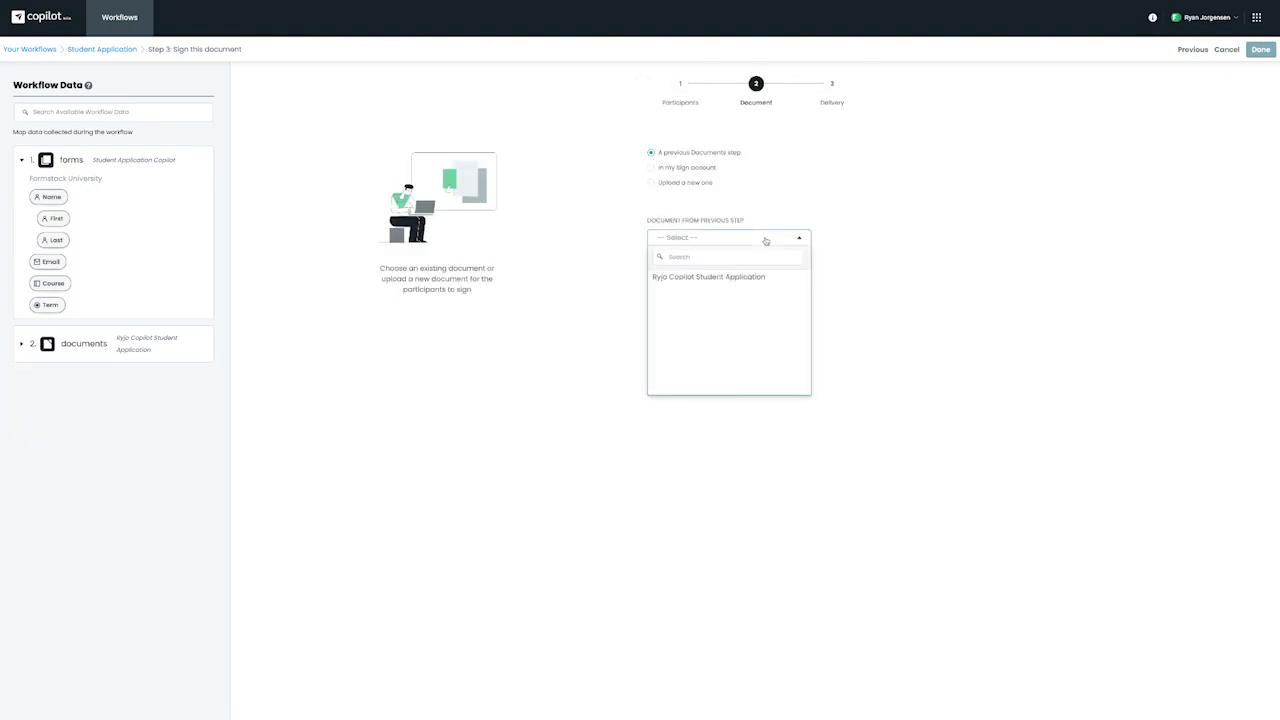
left_click(739, 278)
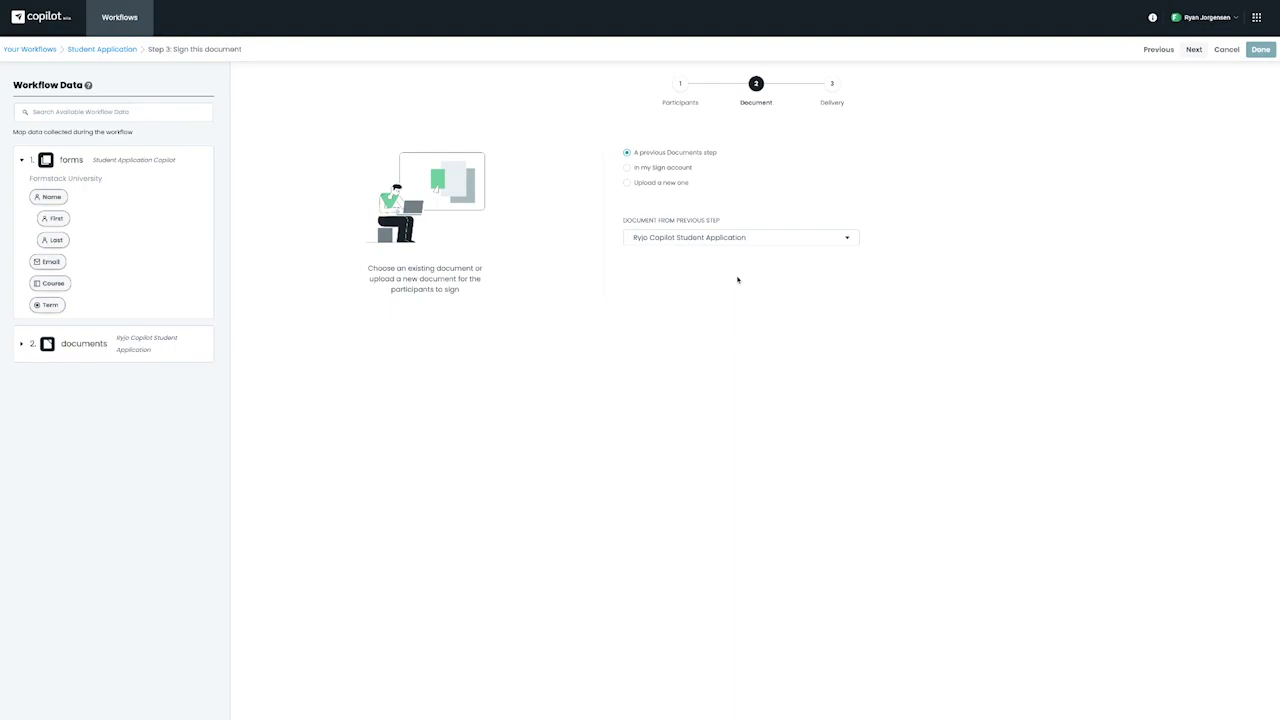
left_click(1194, 50)
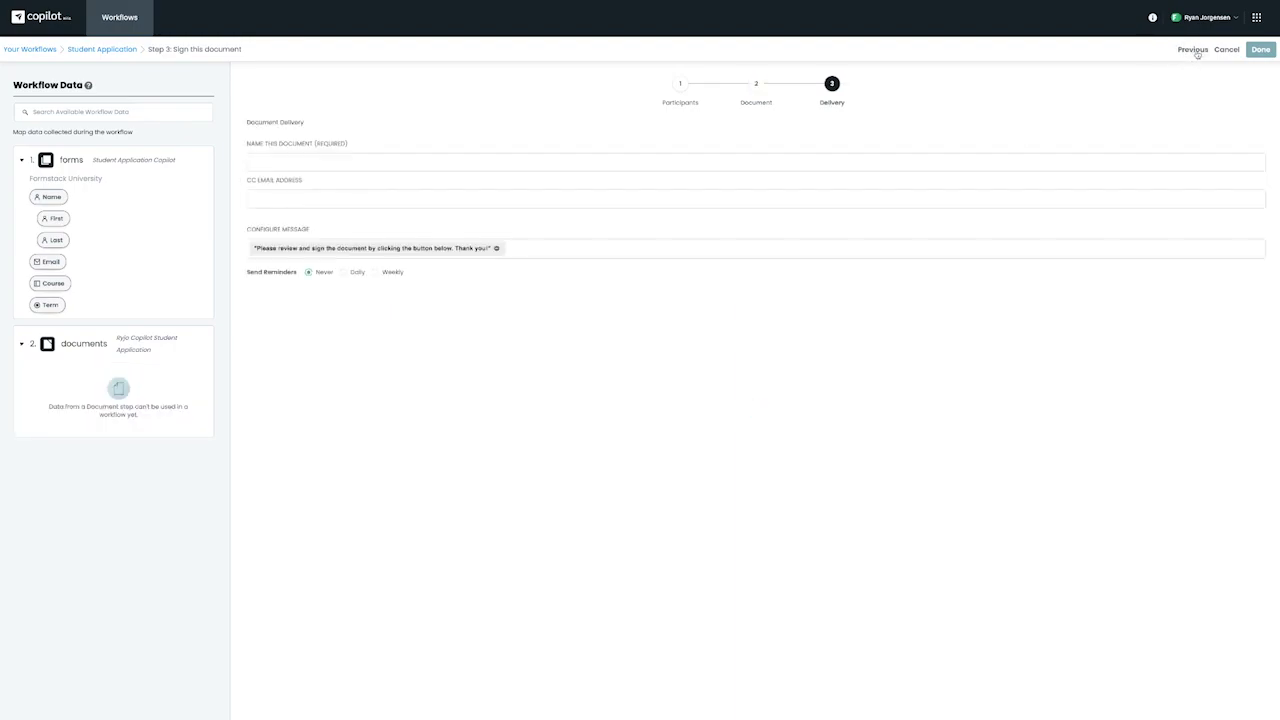
Step: Name the document 'Student Application' and end the signing message with the applicant's Name
left_click(590, 165)
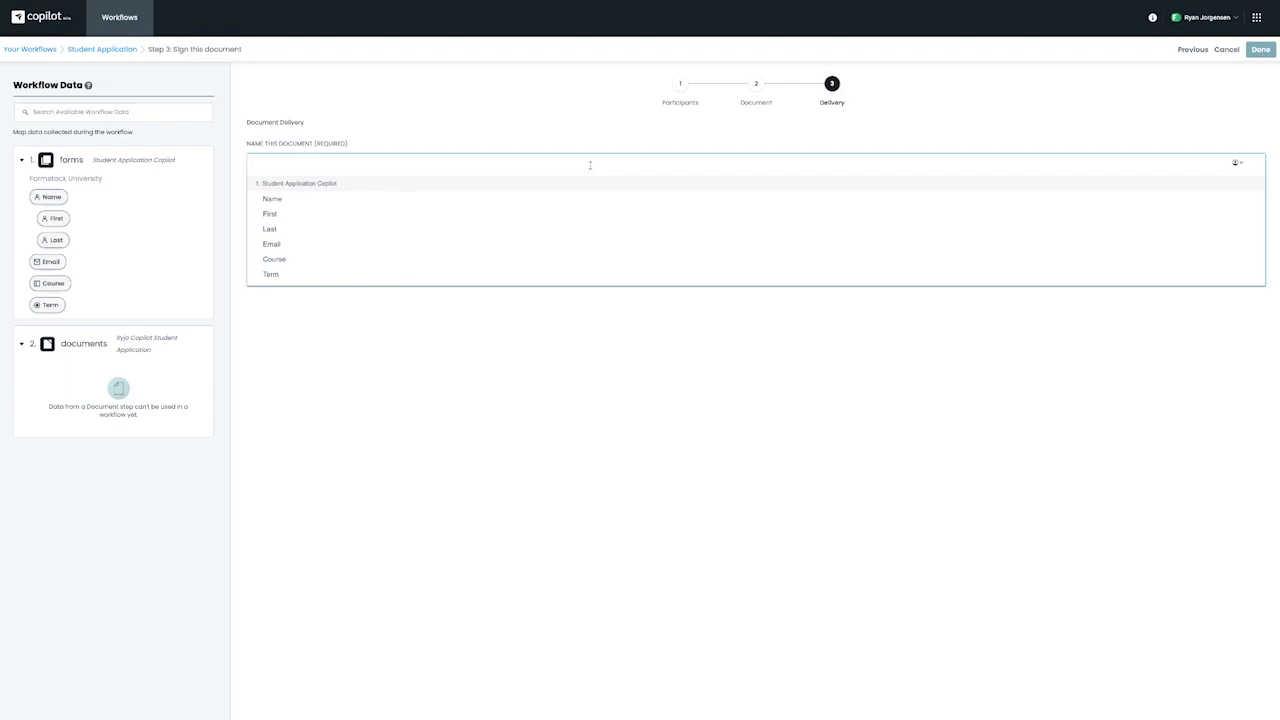
type("Student")
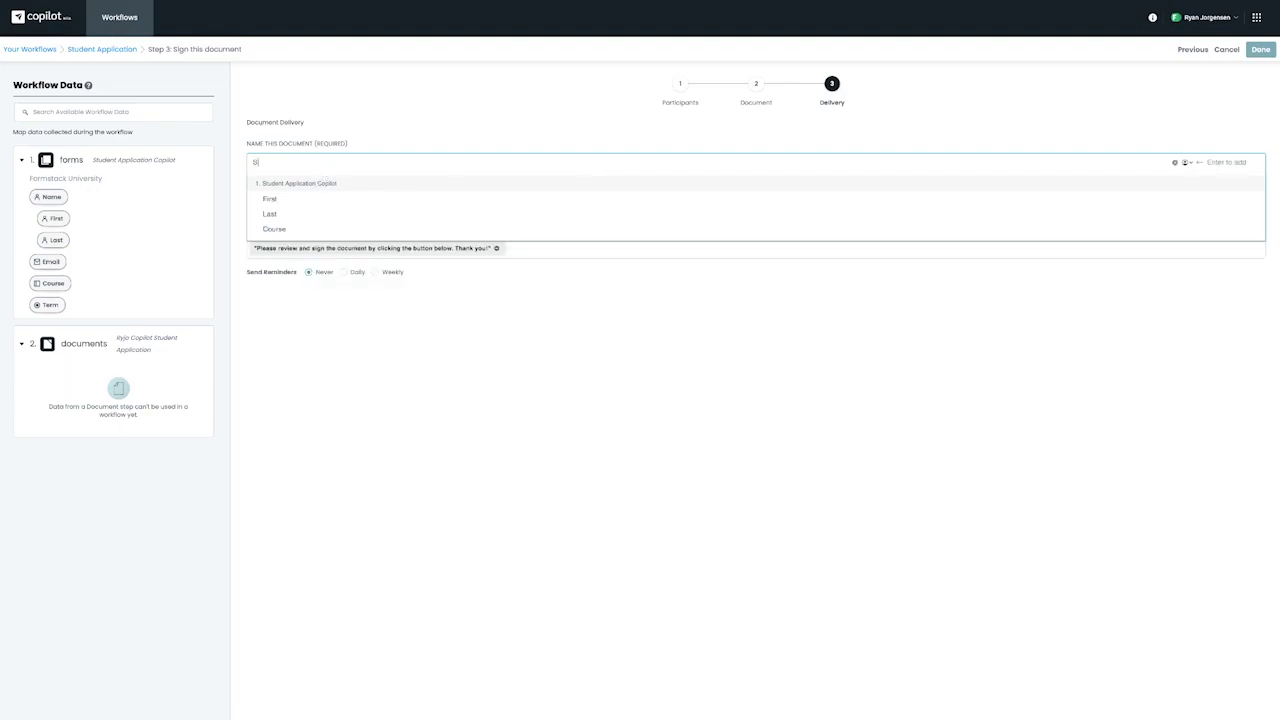
type(" Appli")
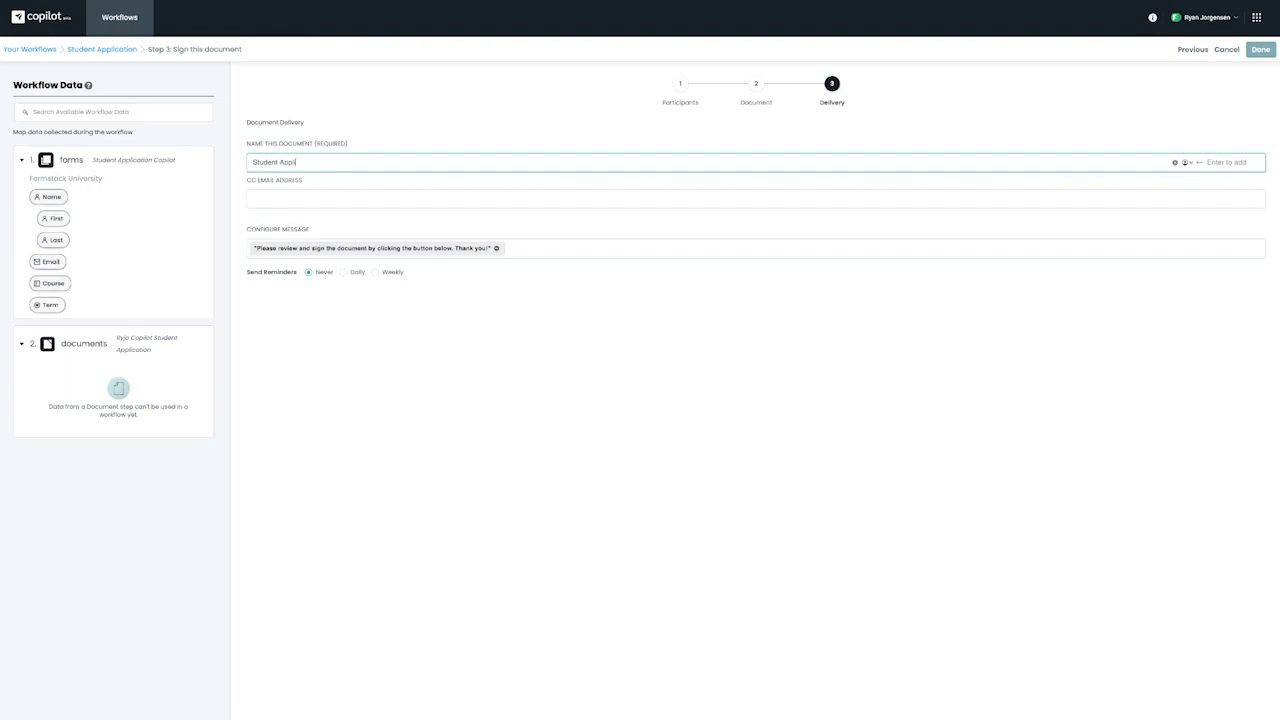
type("cation")
left_click_drag(38, 198, 121, 213)
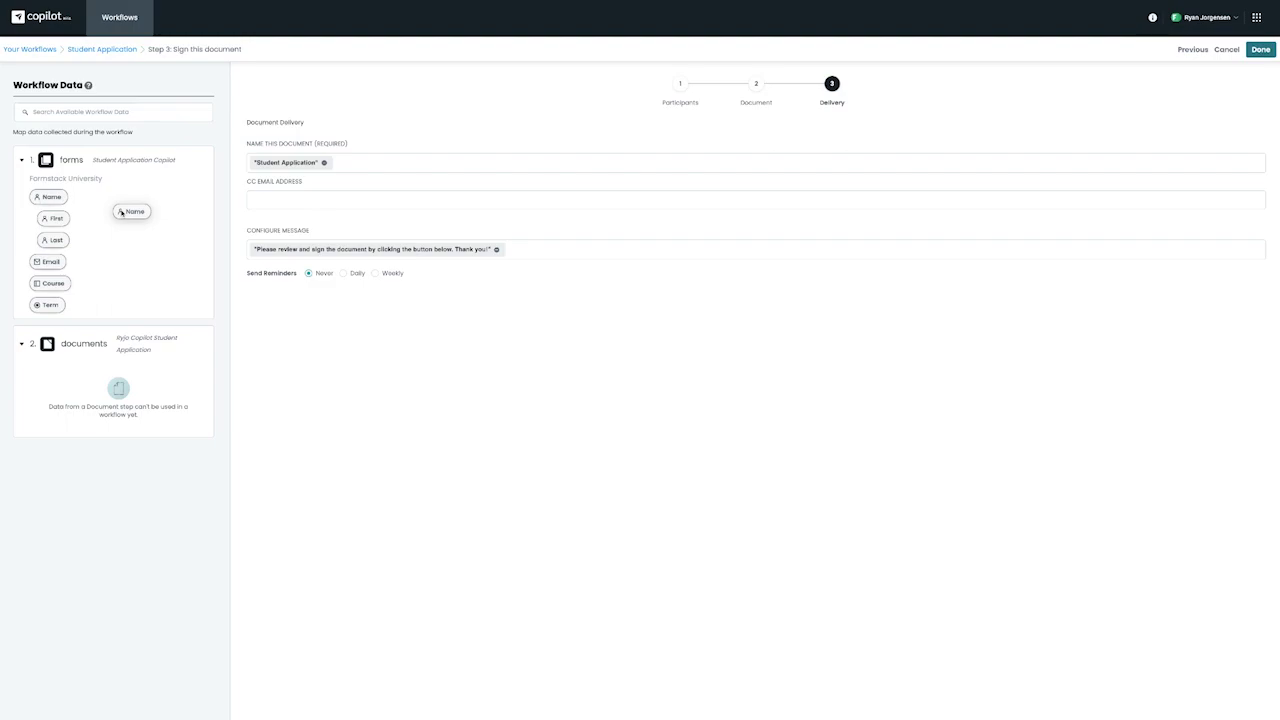
left_click_drag(121, 213, 253, 256)
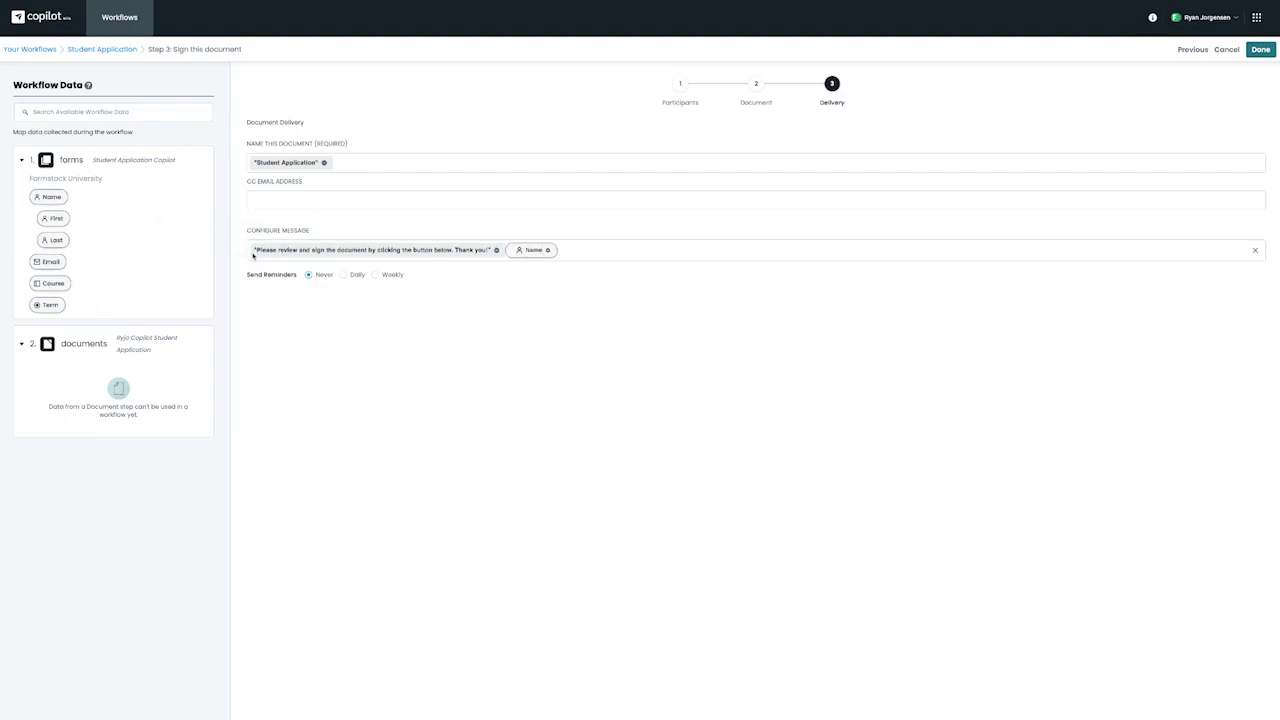
left_click(527, 250)
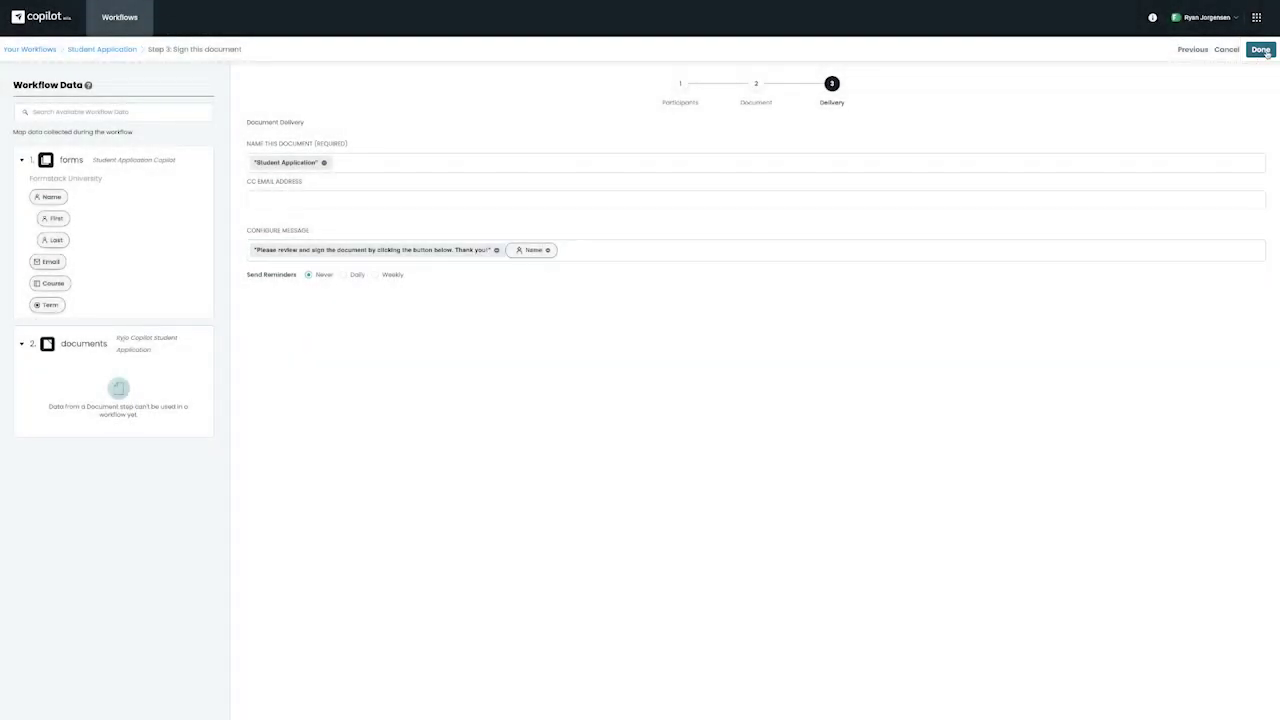
Step: Finish the Sign step and bring up the workflow's share link
left_click(1262, 52)
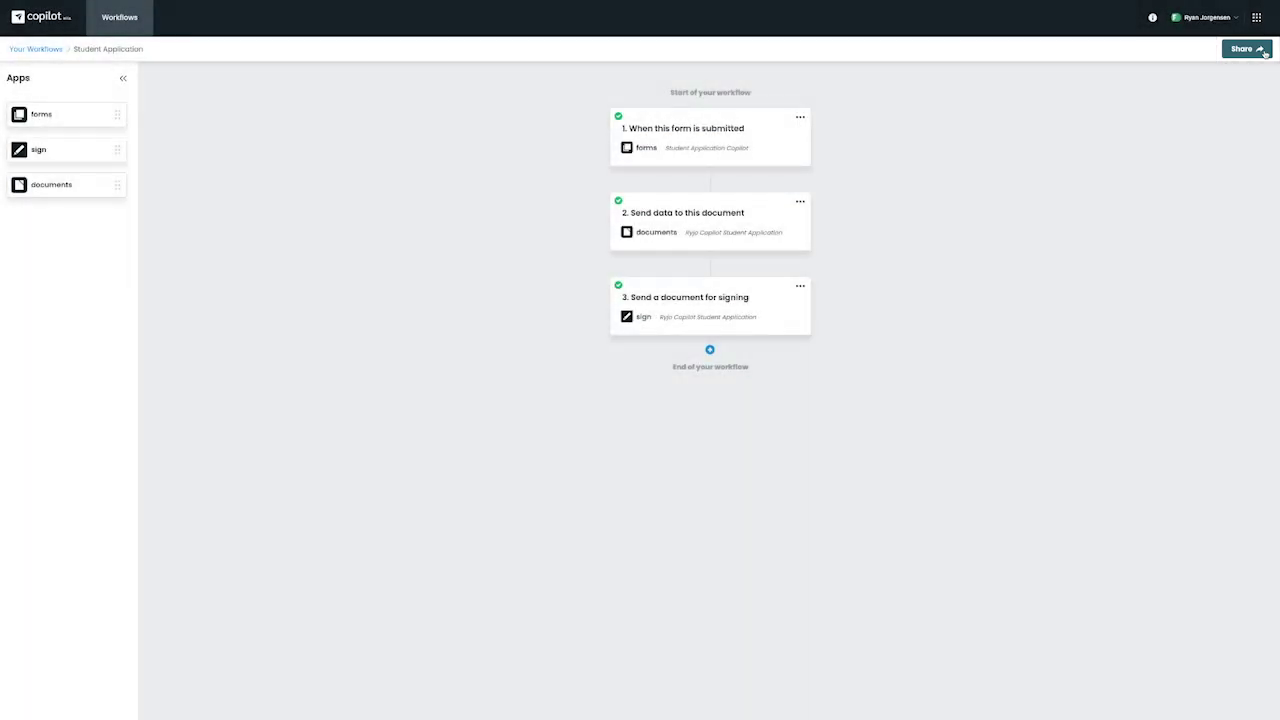
left_click(1265, 52)
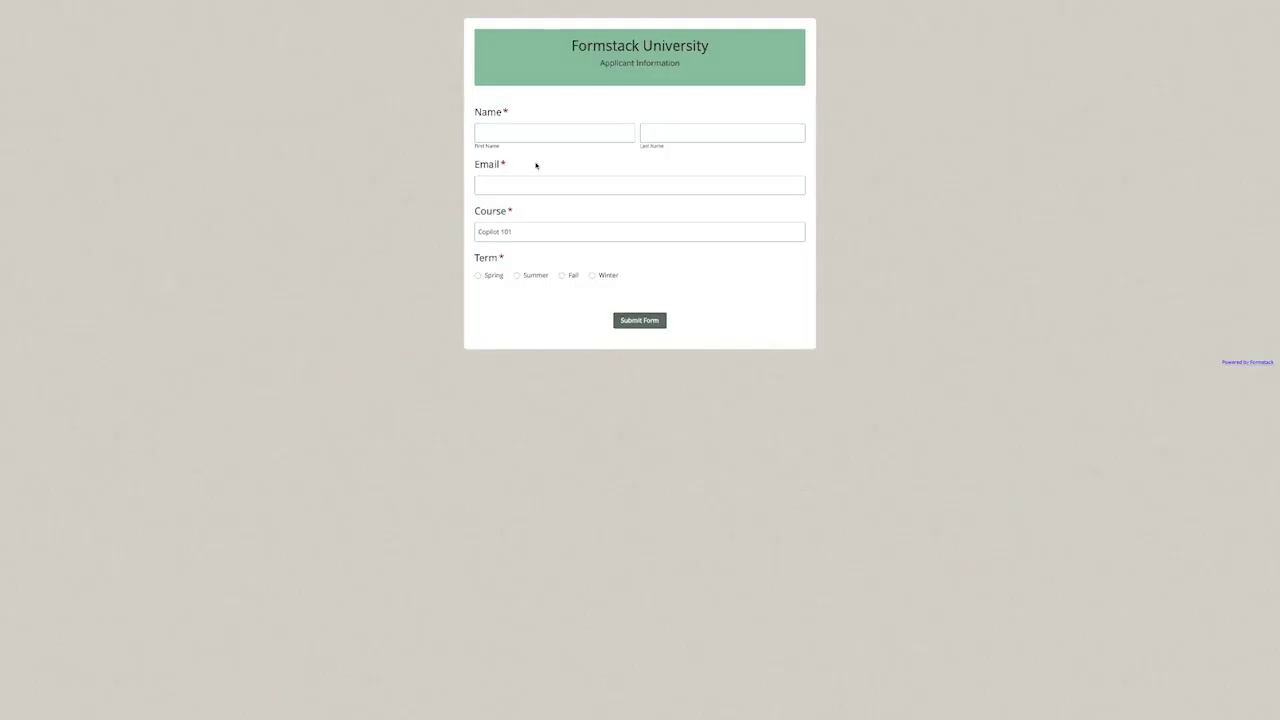
Step: Submit the application form with the applicant's first and last name, e-mail, and the Spring term
left_click(623, 131)
type("Ryan")
key("Tab")
type("J")
left_click(489, 182)
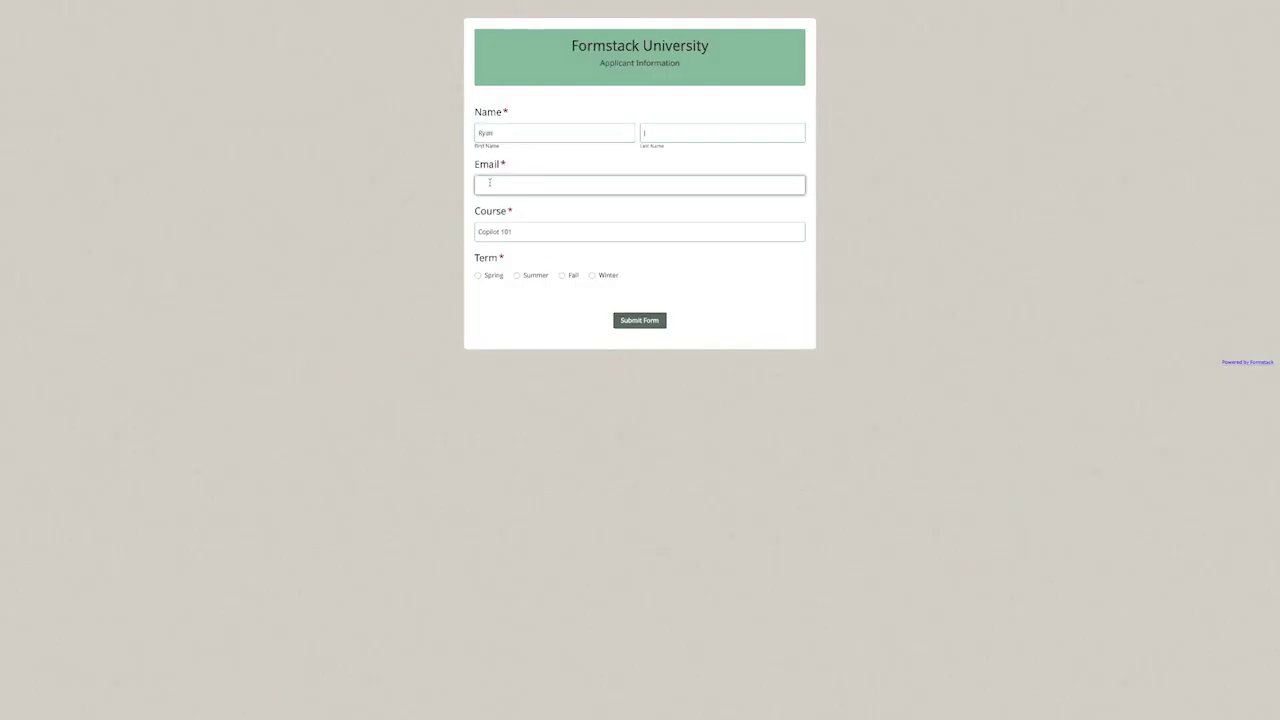
left_click(478, 276)
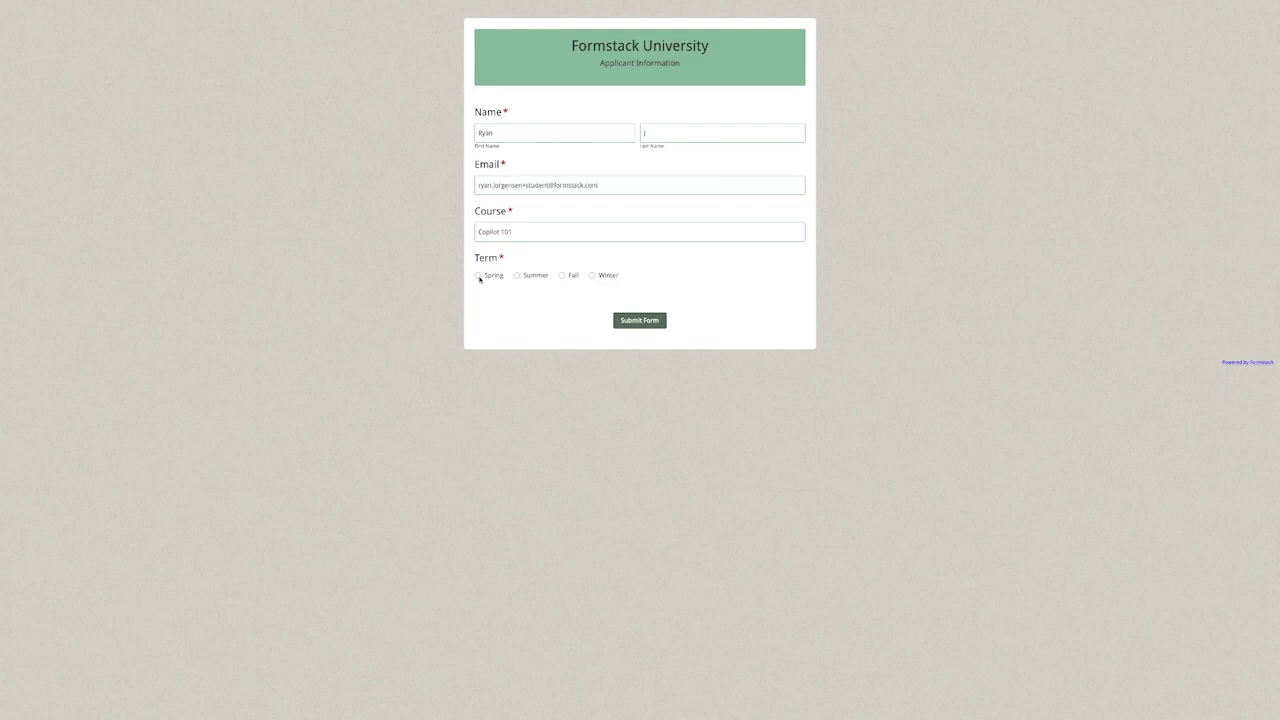
left_click(641, 321)
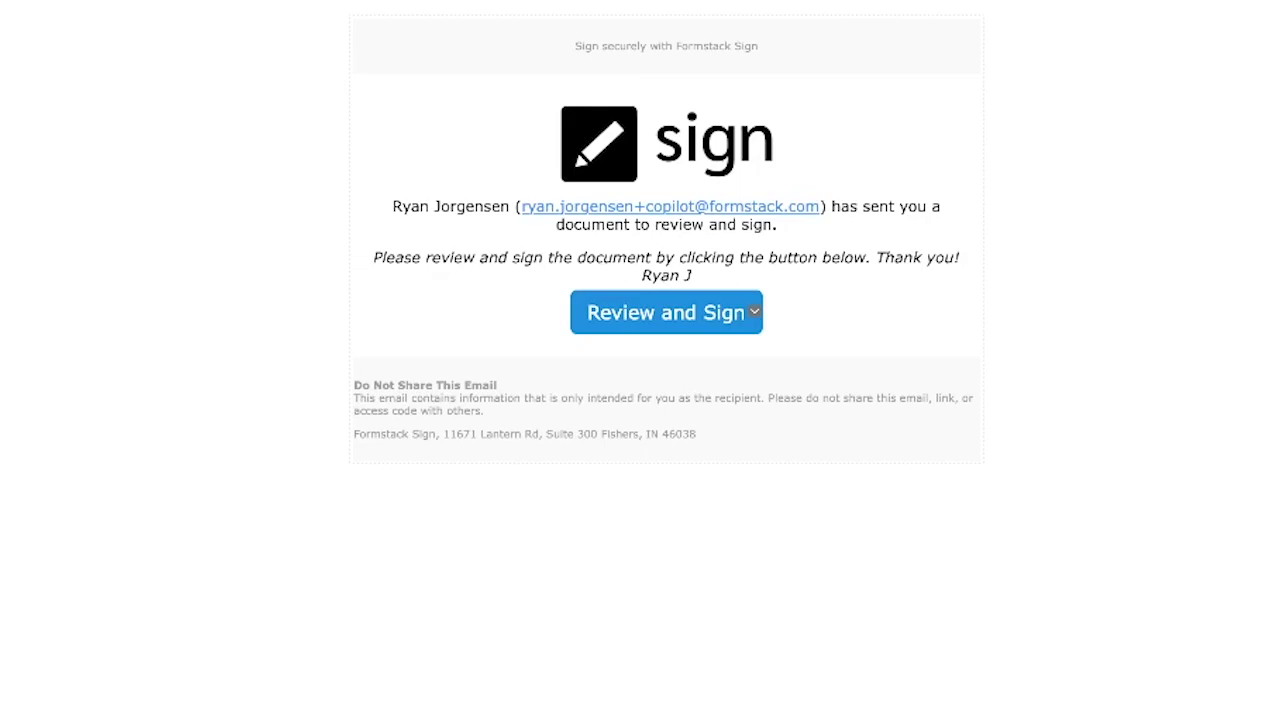
Step: Open the emailed Student Application document and apply the signature in its signature box
left_click(754, 311)
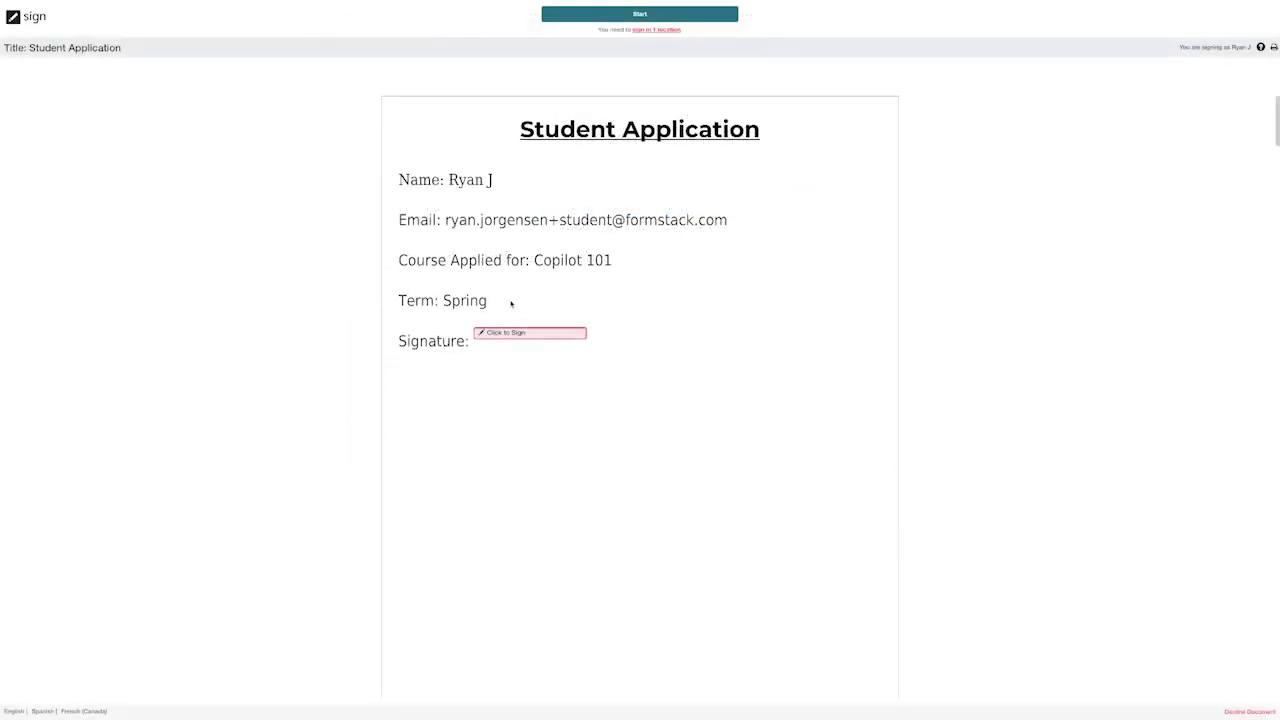
left_click(519, 333)
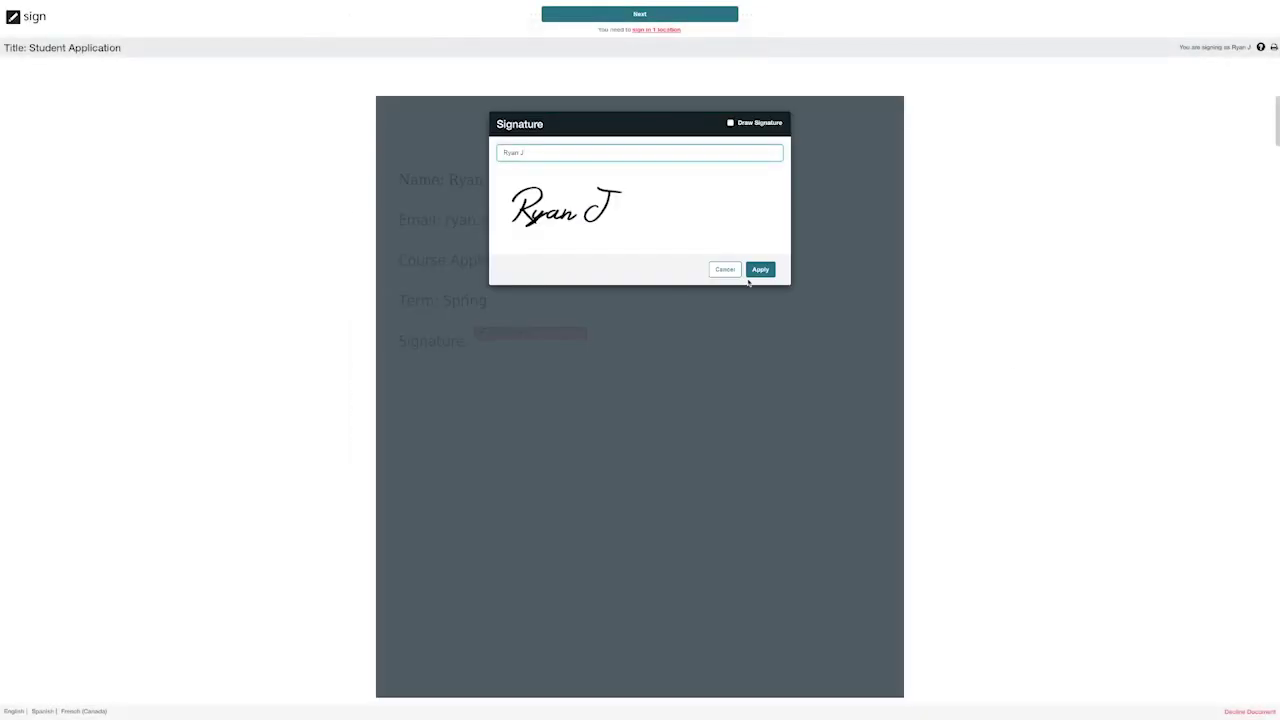
left_click(760, 270)
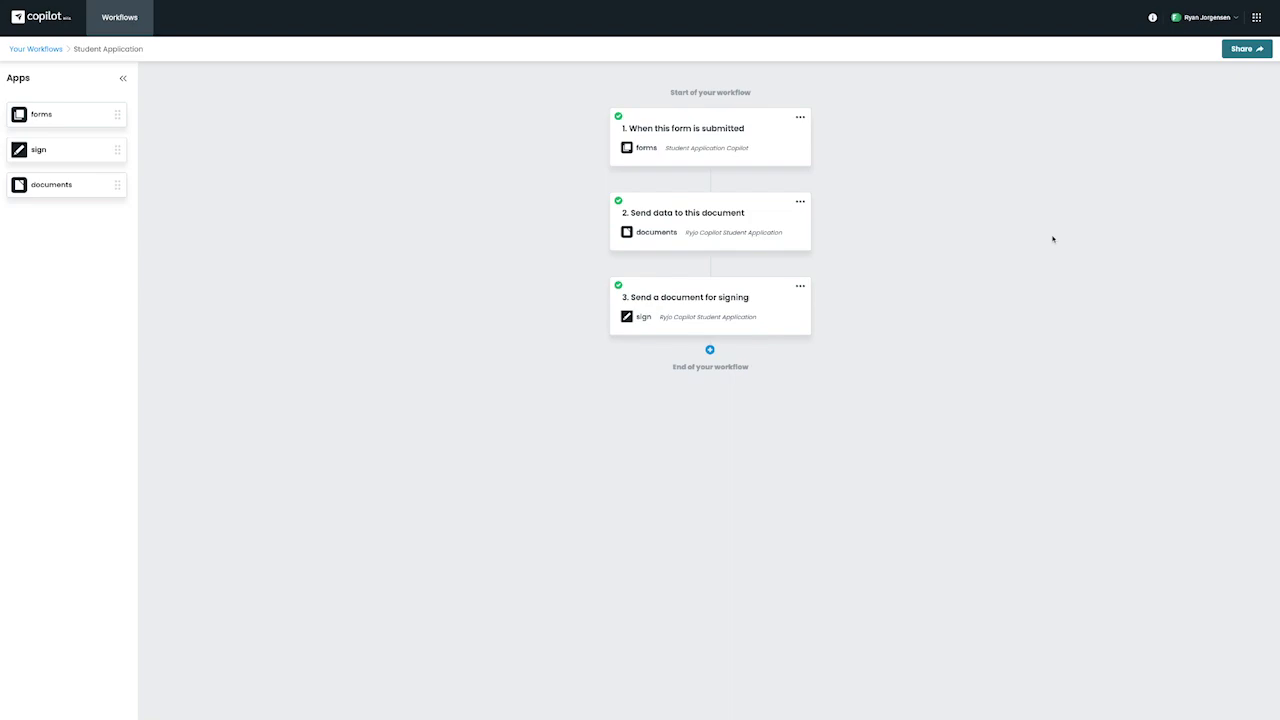
Step: Open the Resource Center help panel listing help-site search, ticket submission and contact form
left_click(1152, 17)
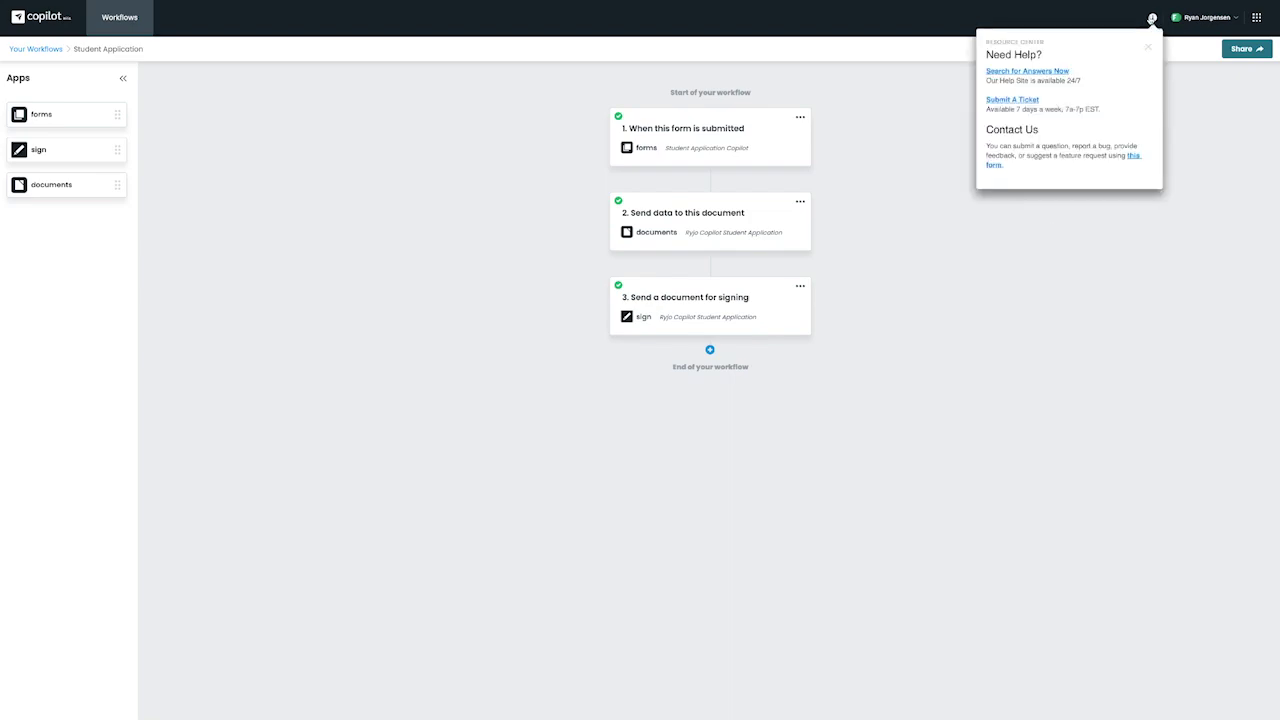